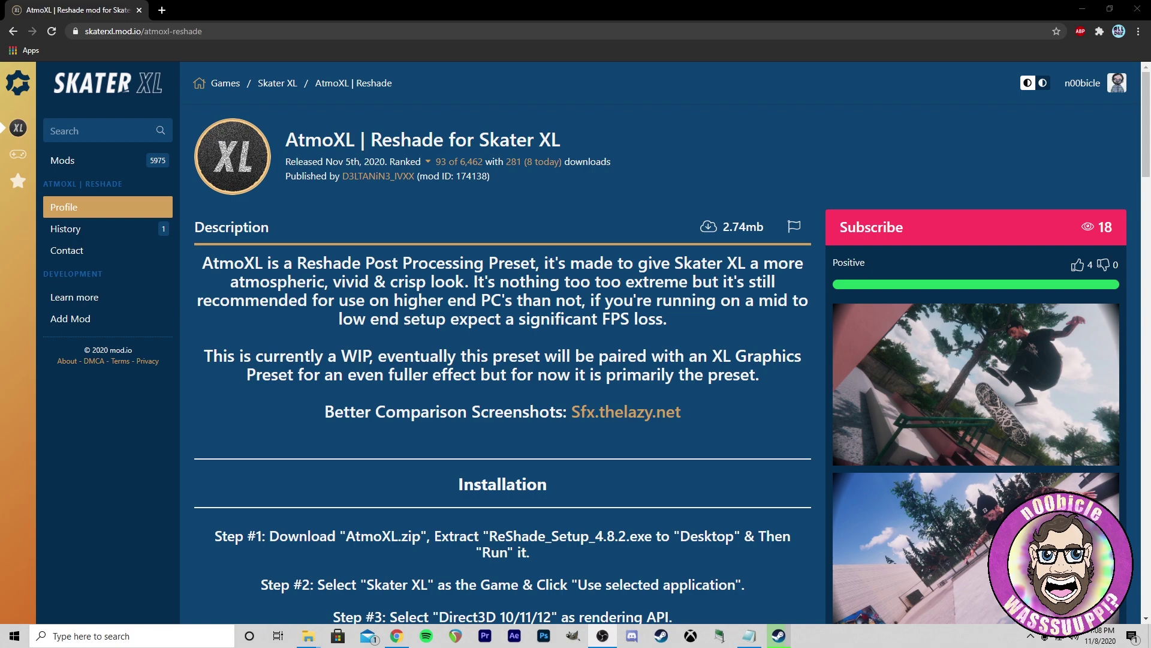
Step: Scroll down and view the AtmoXL gallery screenshots enlarged, one after another
scroll(962, 229, down, 3)
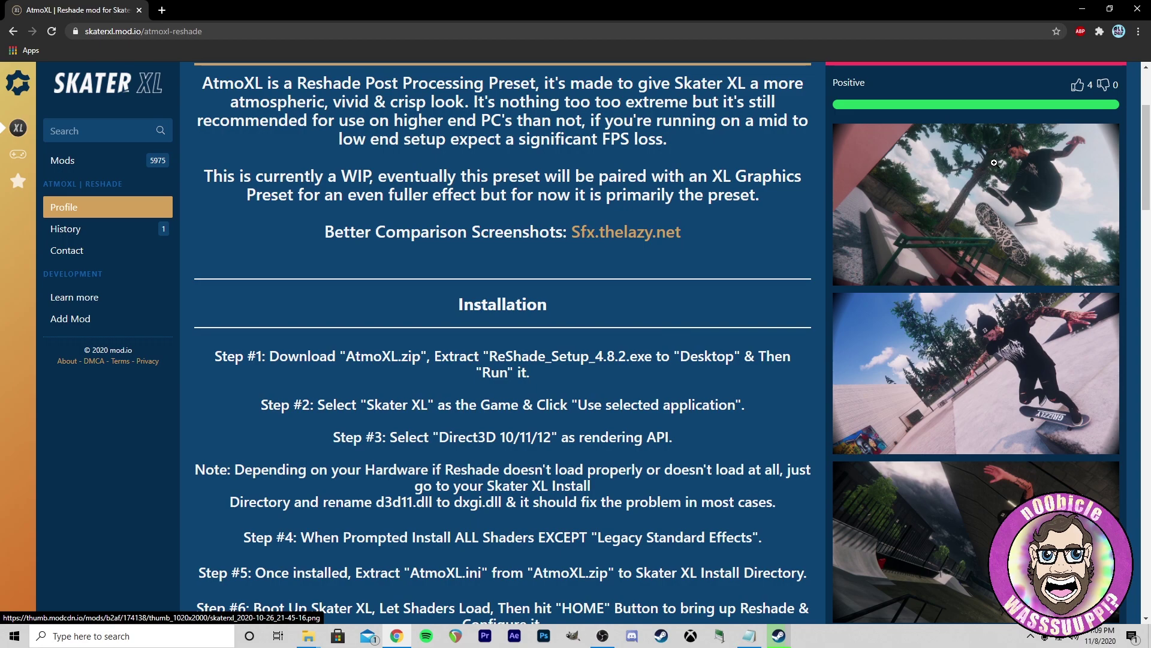
click(962, 228)
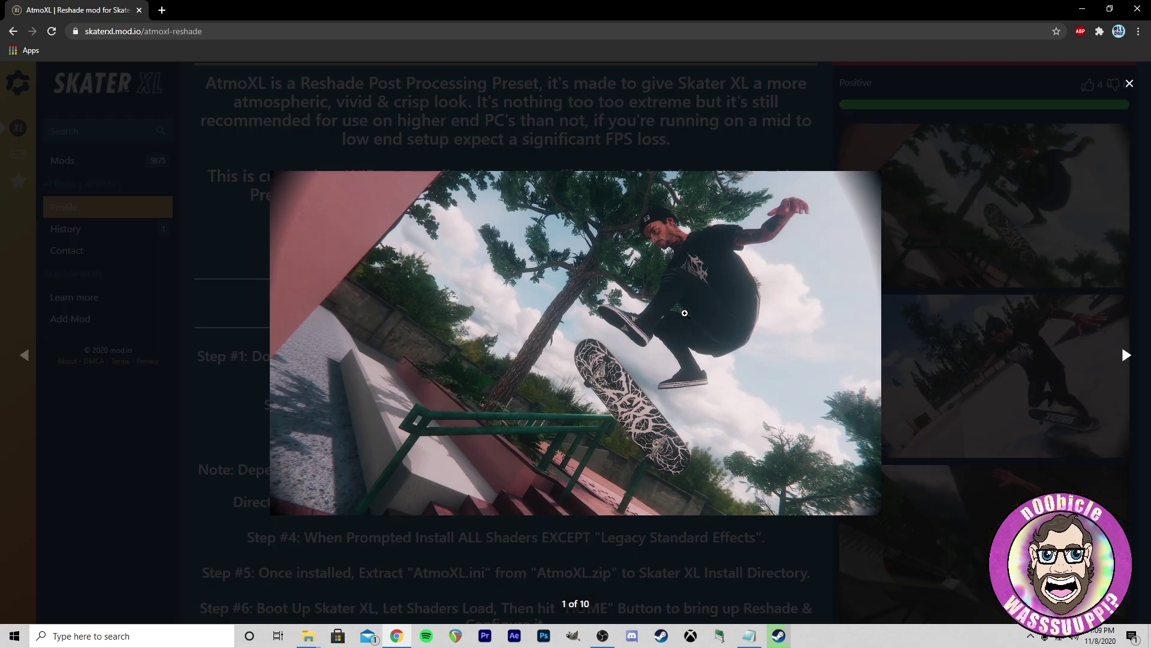
click(963, 322)
click(860, 332)
click(992, 302)
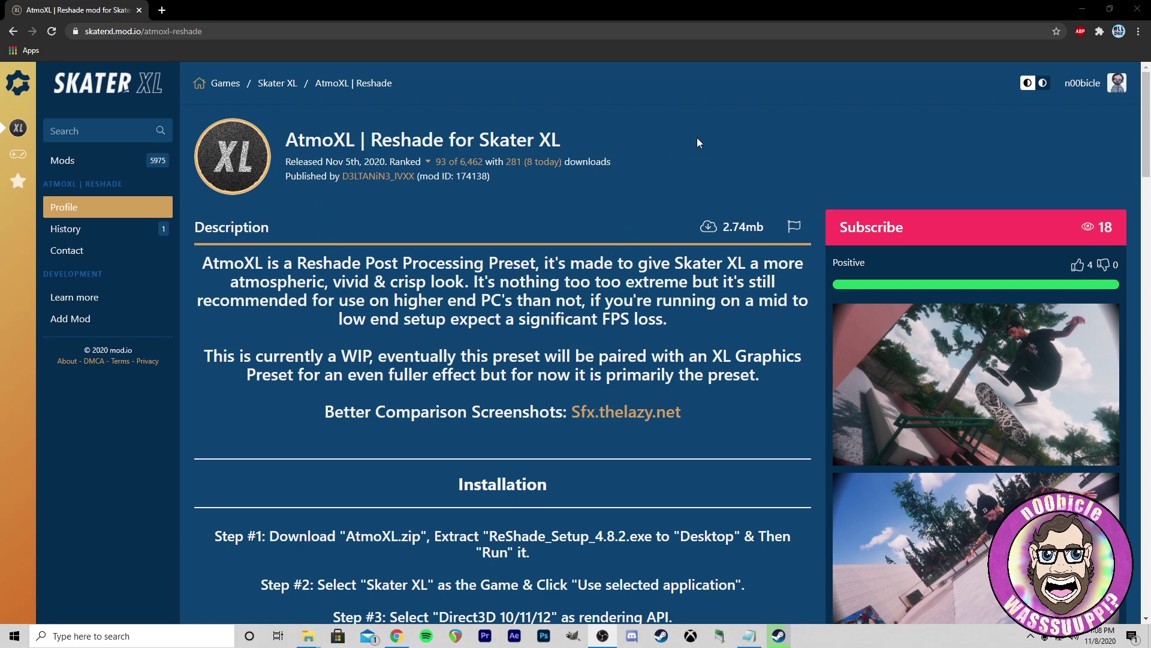
Step: Scroll past Dependencies and the atmoxl.zip release, then back up to installation steps #1–#7
scroll(662, 139, down, 1)
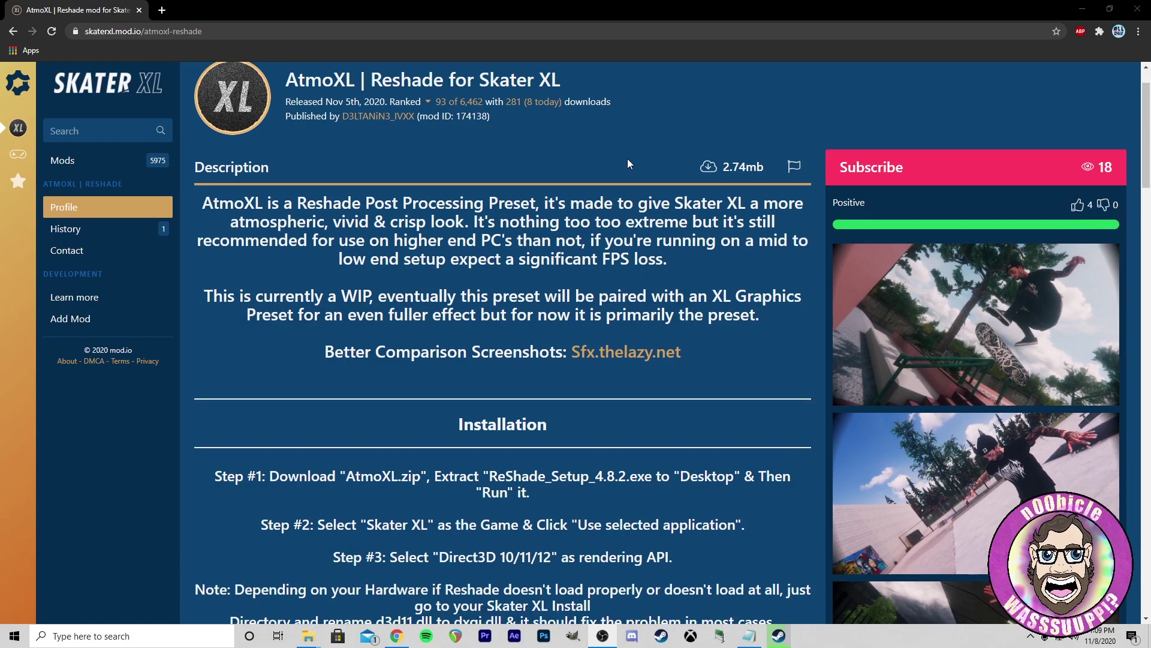
scroll(600, 215, down, 7)
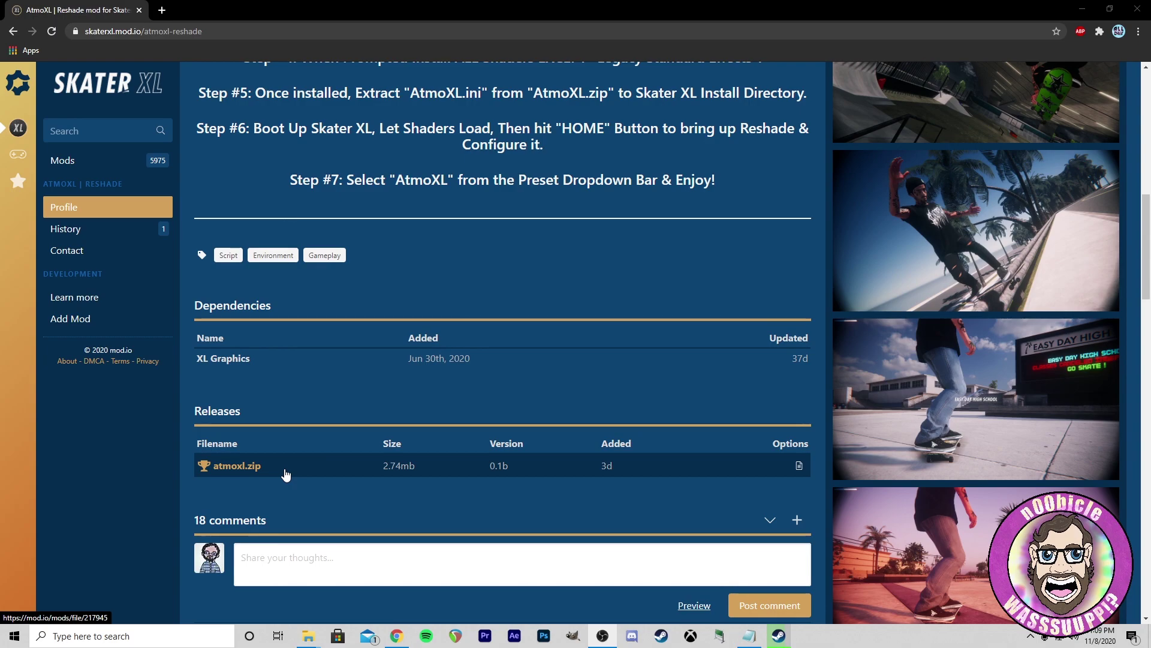
scroll(288, 359, up, 1)
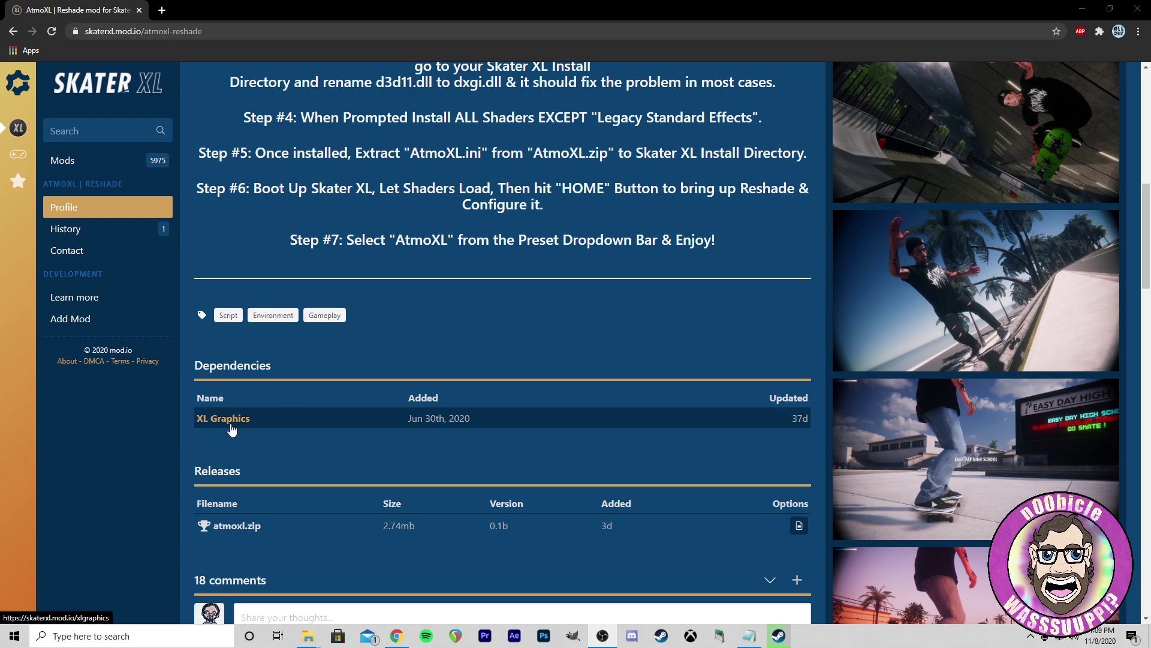
scroll(297, 240, up, 3)
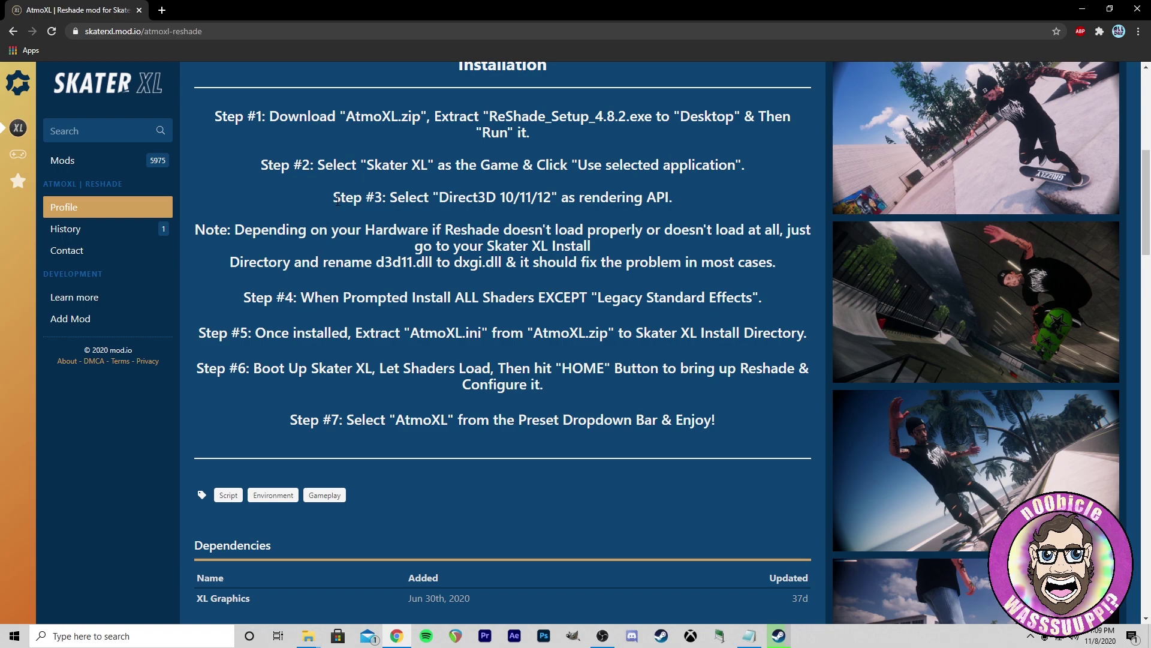
scroll(307, 228, up, 1)
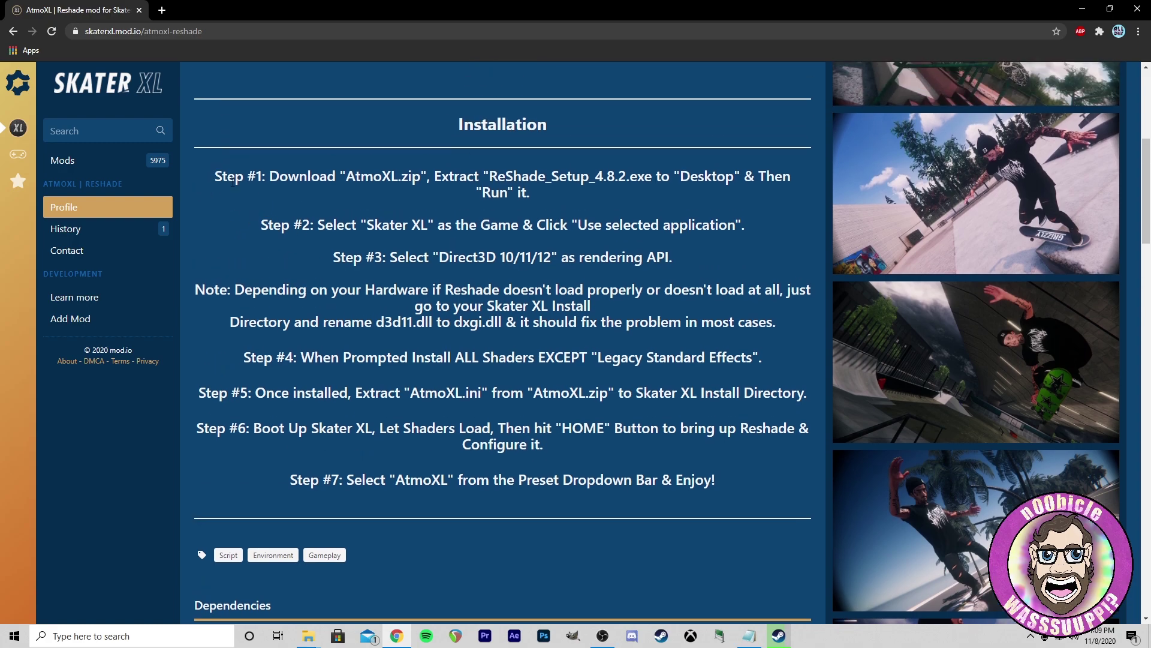
scroll(643, 343, up, 6)
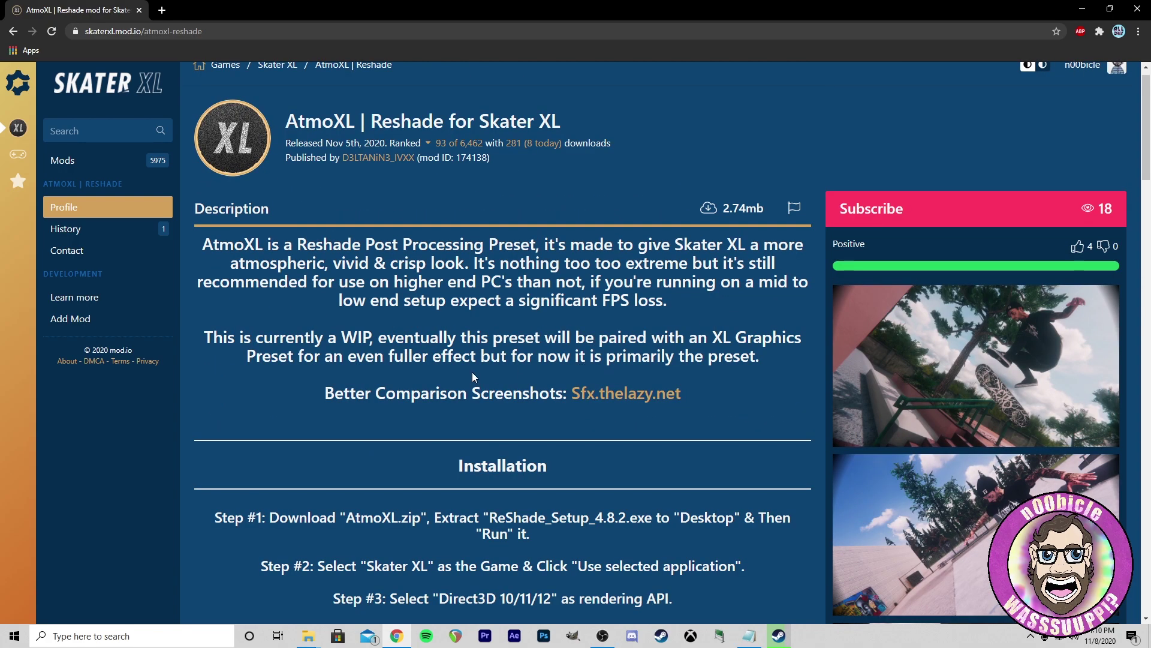
scroll(425, 373, down, 5)
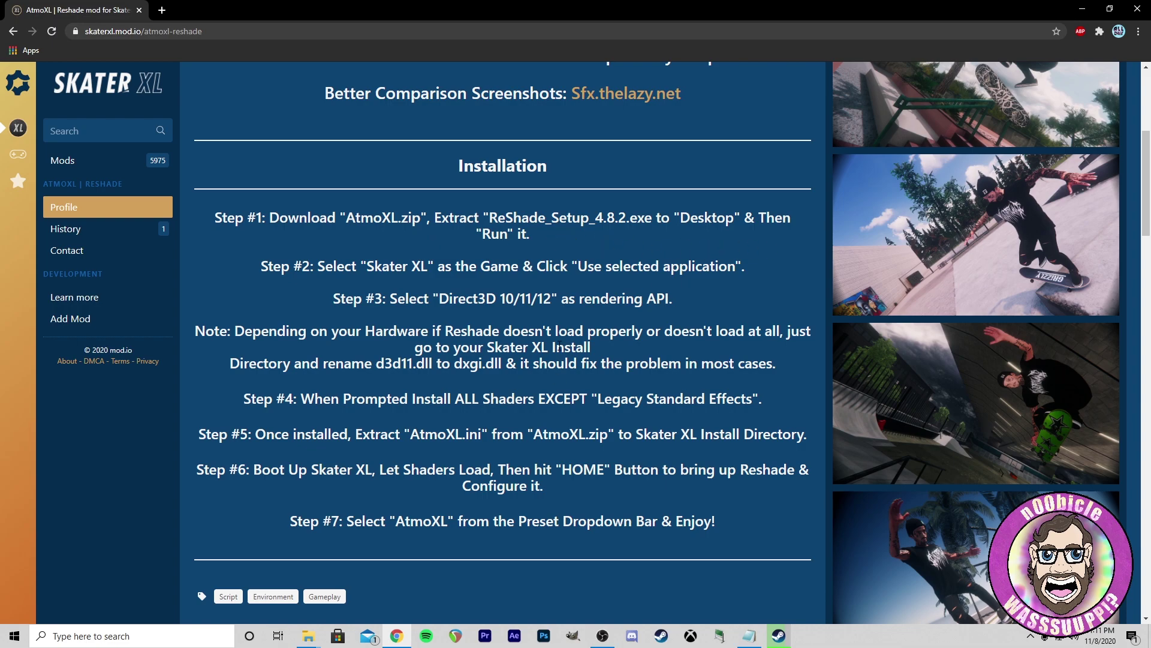
Step: Extract atmoxl.zip from Downloads to the Desktop with 7-Zip, then run ReShade_Setup_4.8.2.exe as administrator
mouse_move(308, 636)
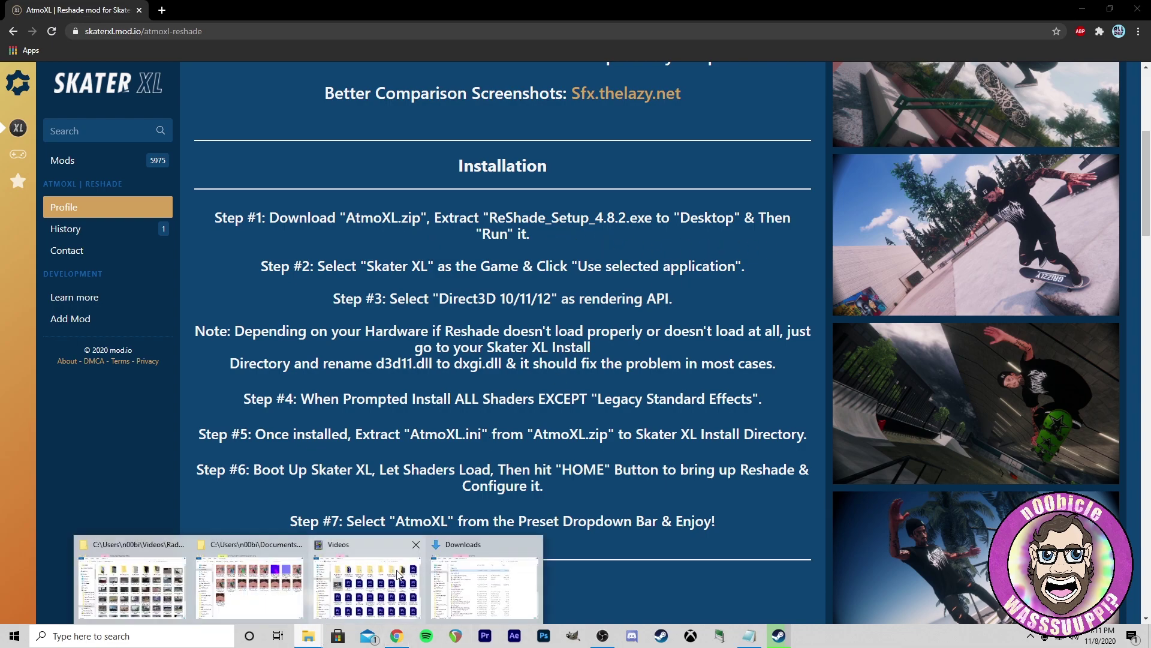
click(486, 573)
right_click(450, 284)
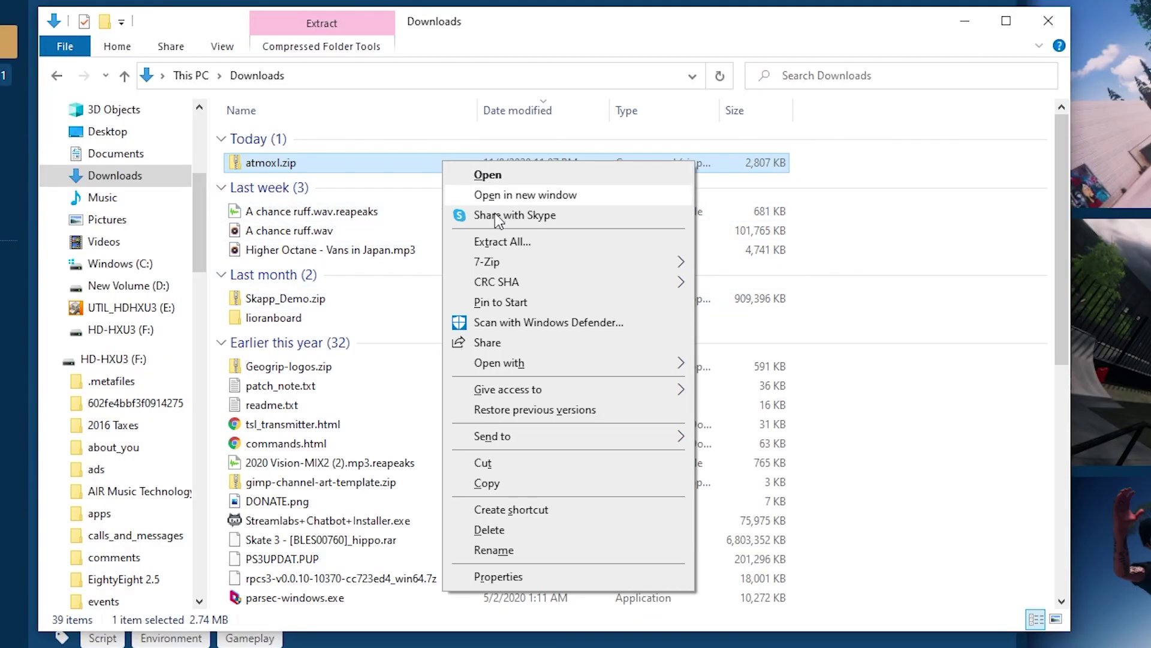
mouse_move(546, 259)
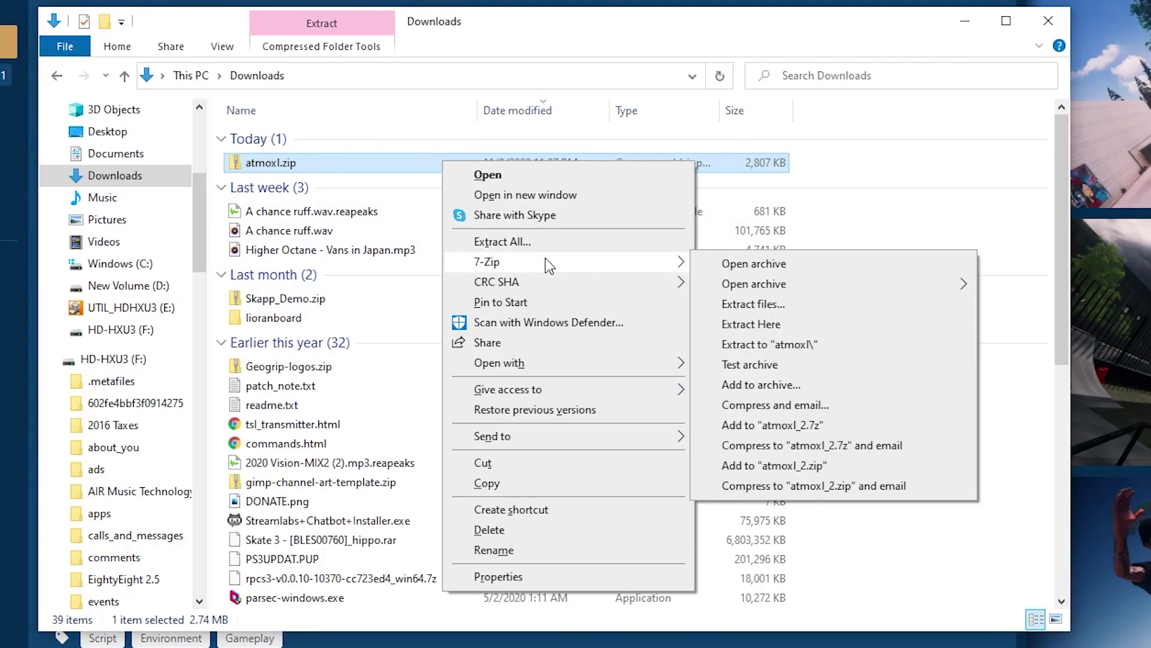
click(797, 305)
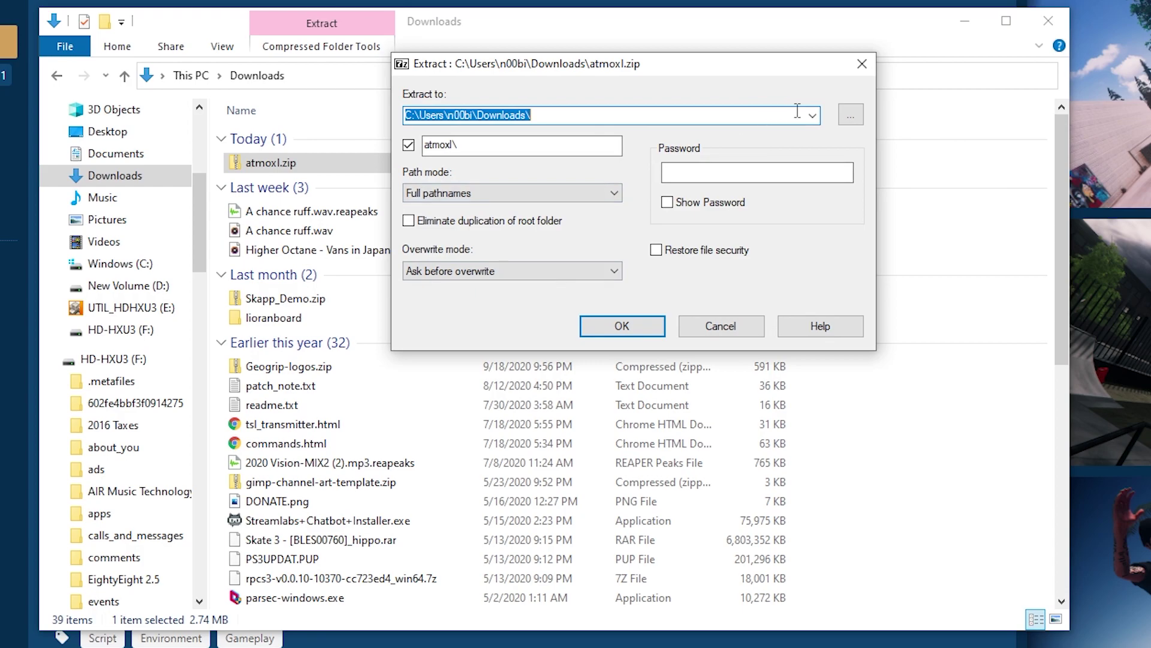
click(852, 114)
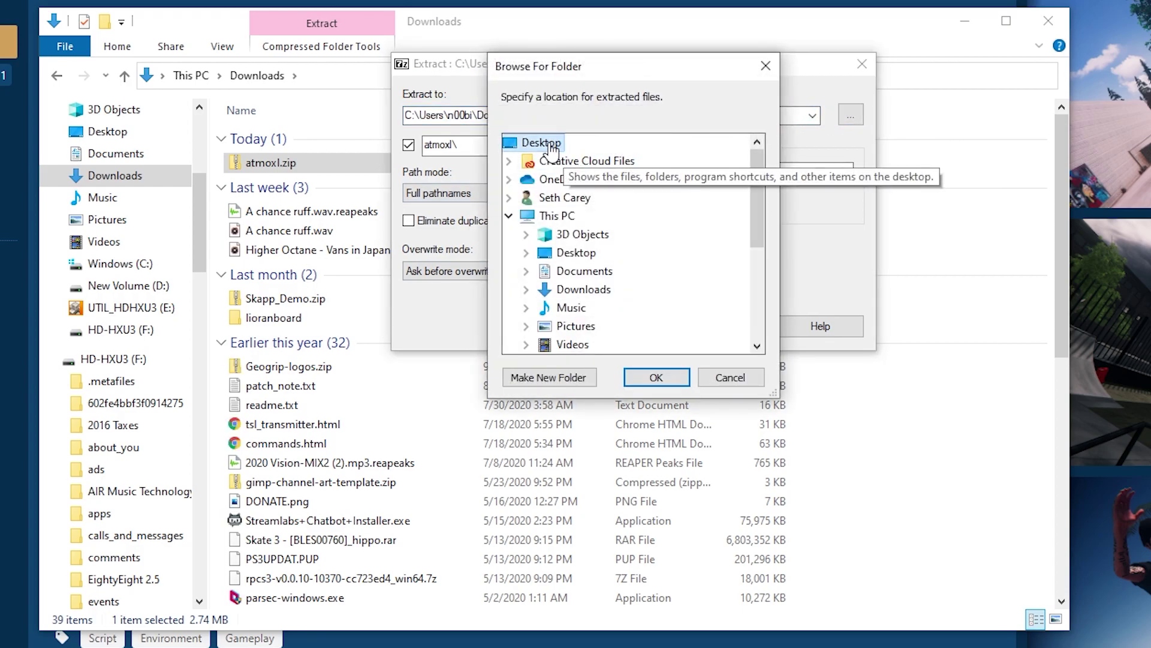
click(658, 378)
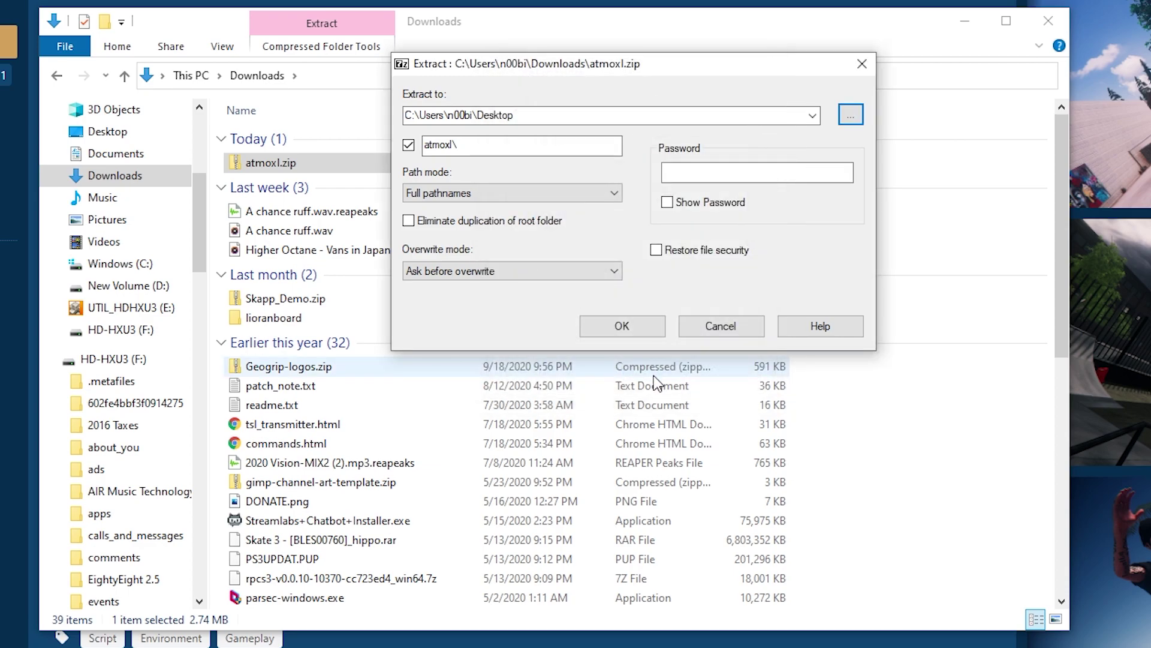
click(635, 325)
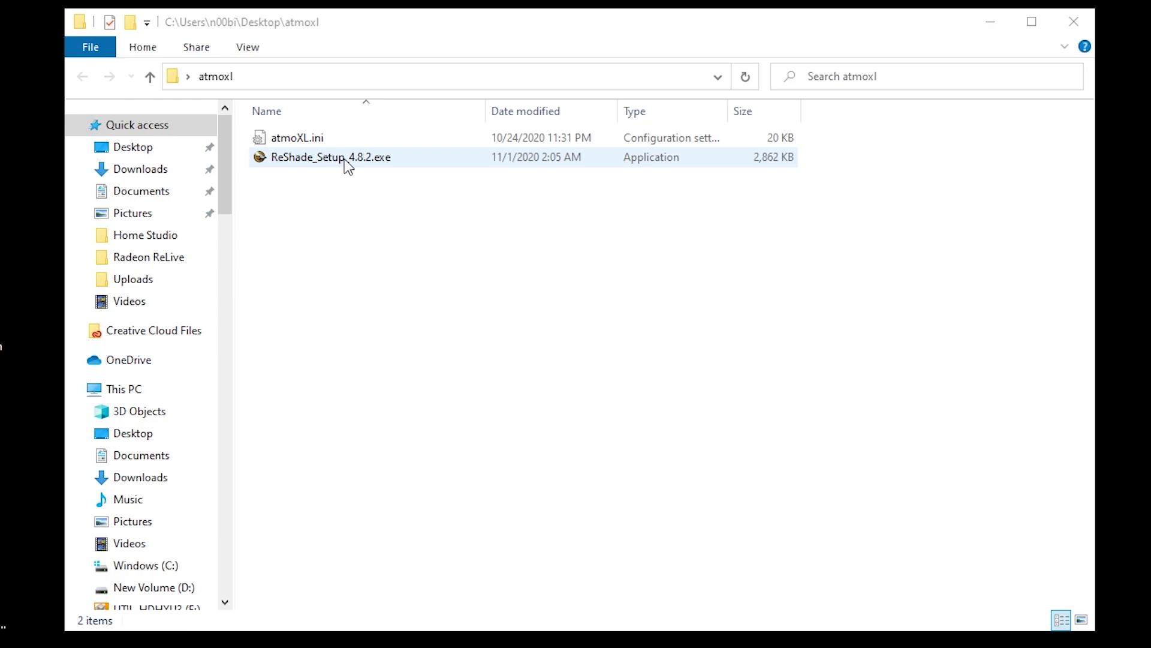
right_click(344, 159)
click(386, 193)
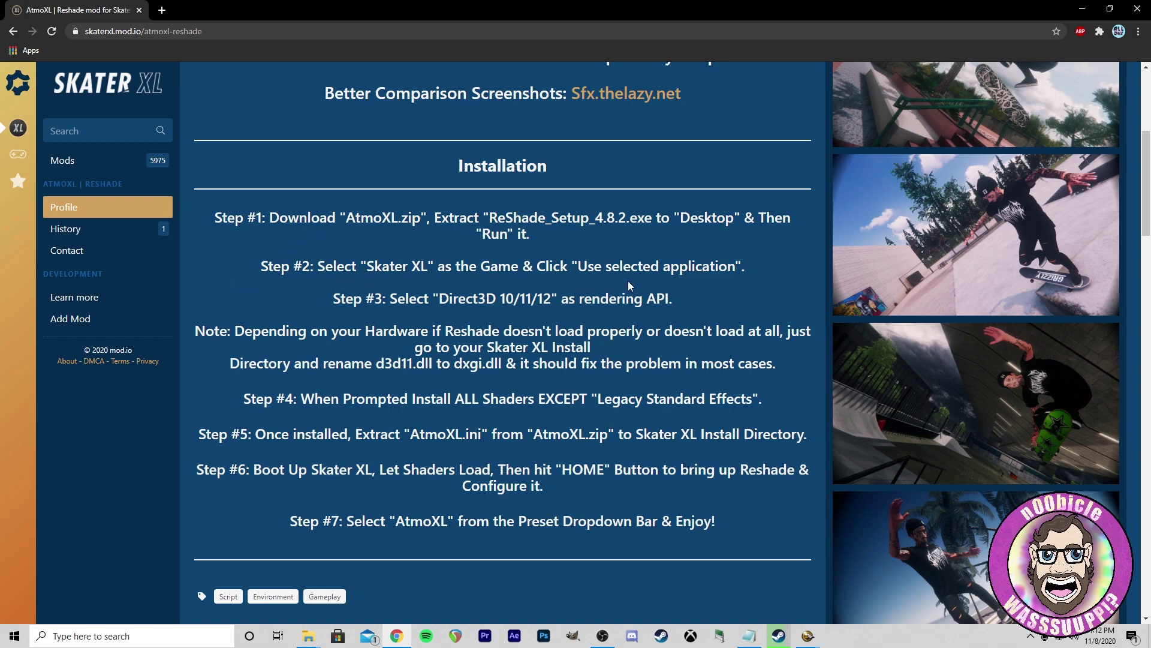
Step: Target SkaterXL in ReShade Setup and choose the Direct3D 10/11/12 rendering API
click(771, 630)
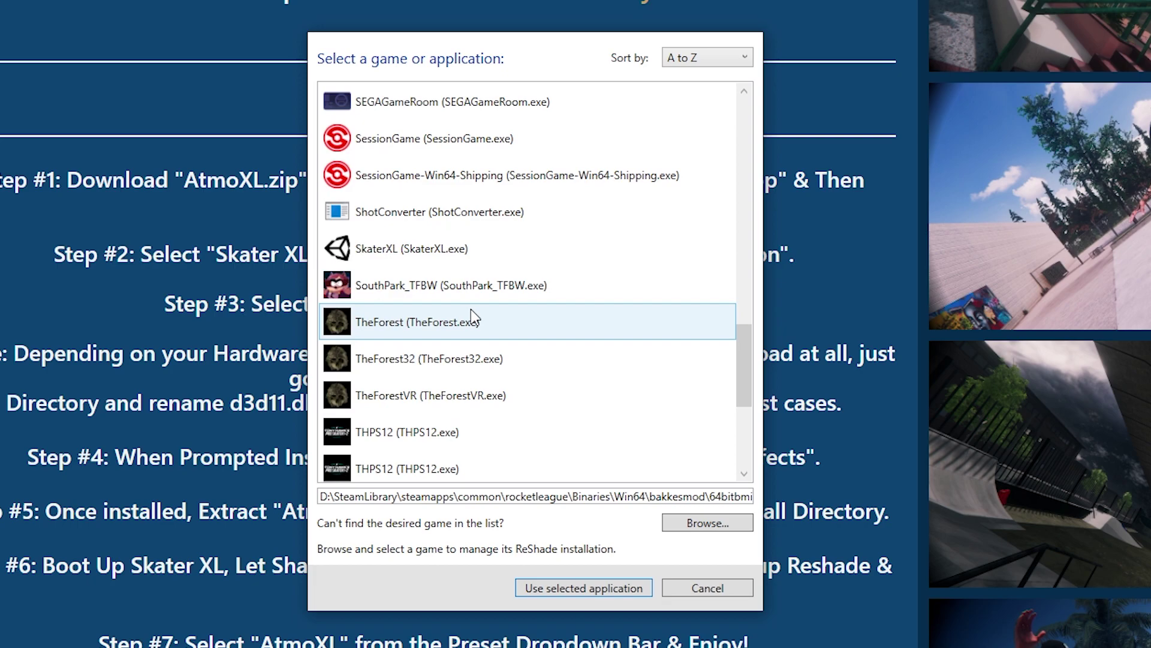
click(505, 263)
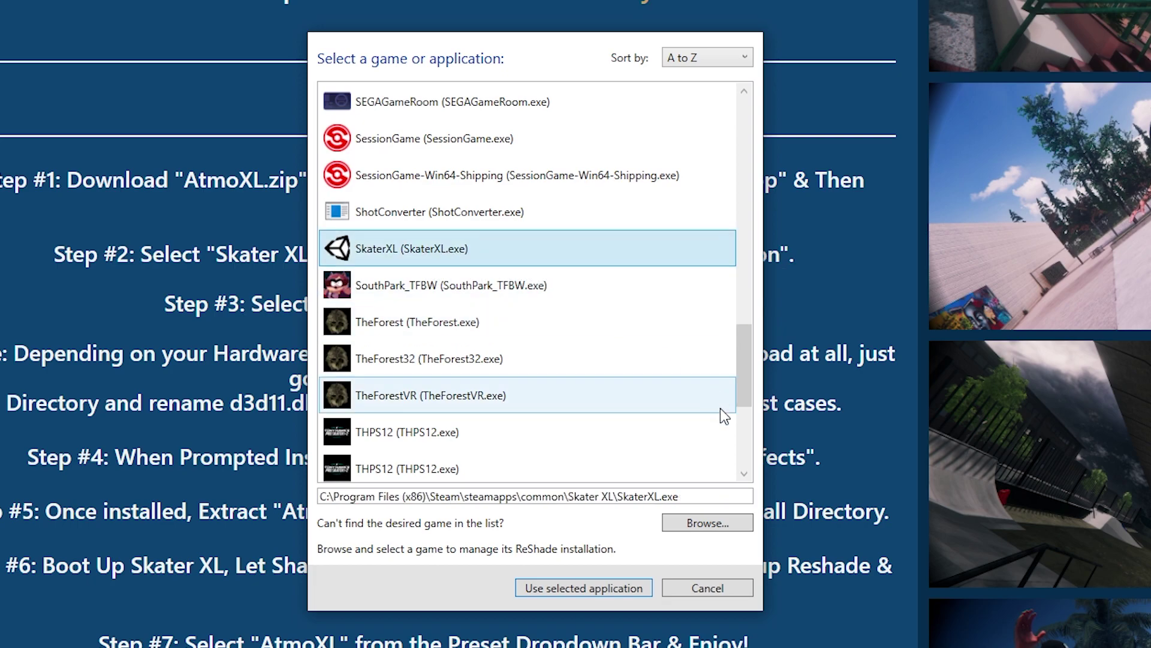
click(611, 591)
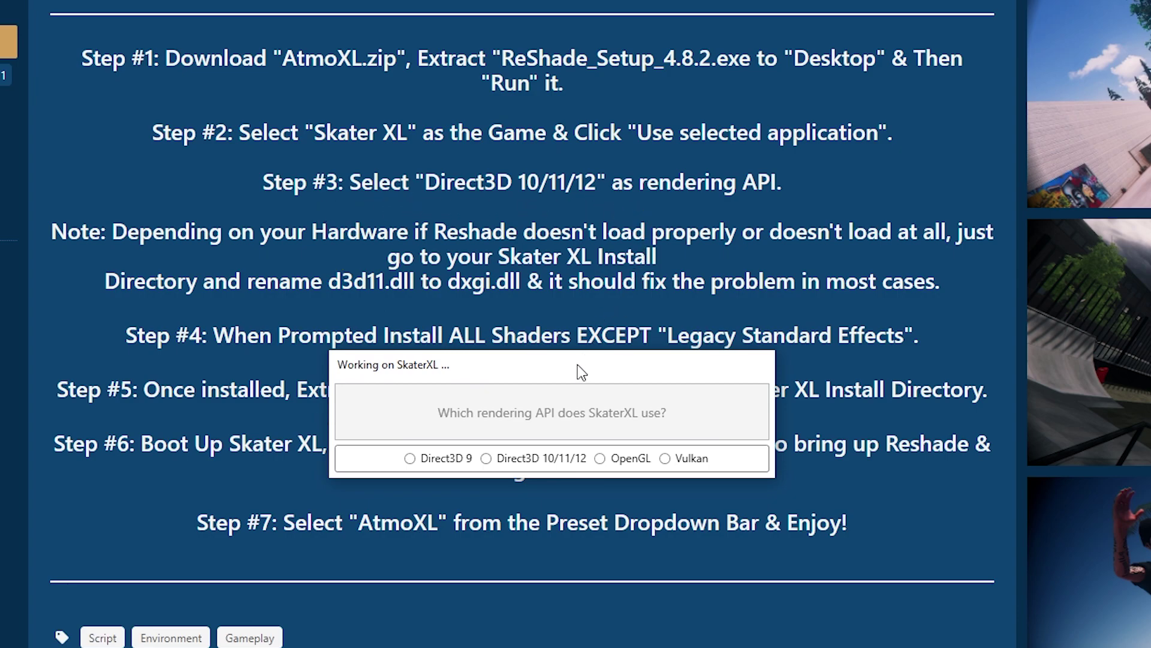
drag(577, 365, 572, 192)
click(483, 285)
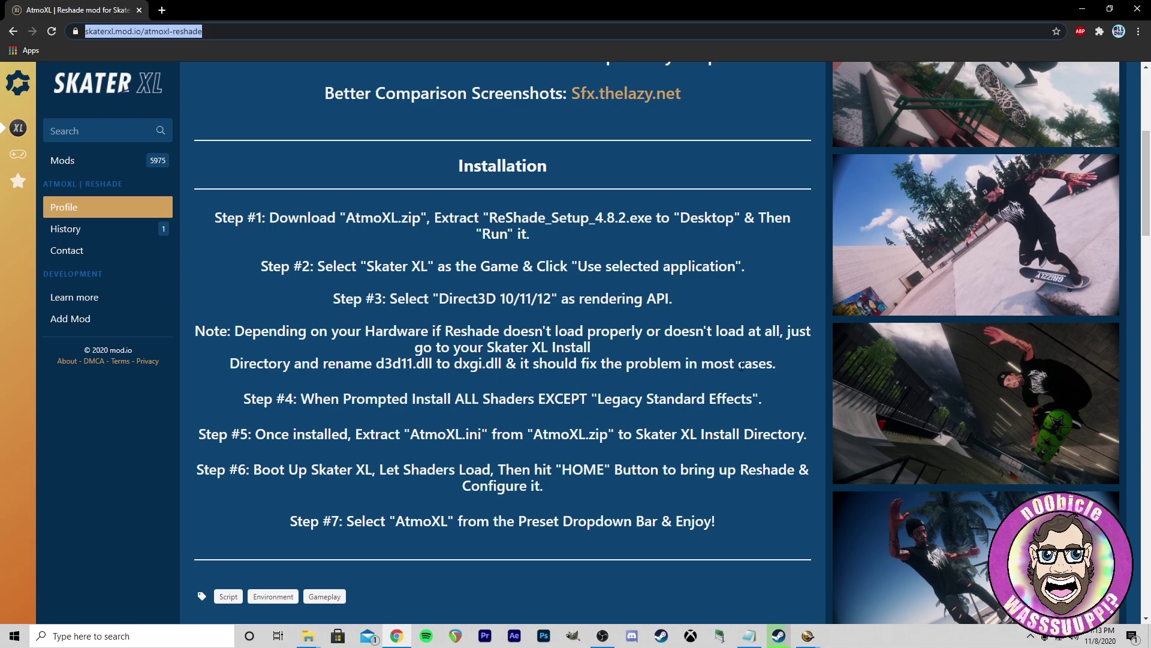
drag(786, 369, 224, 333)
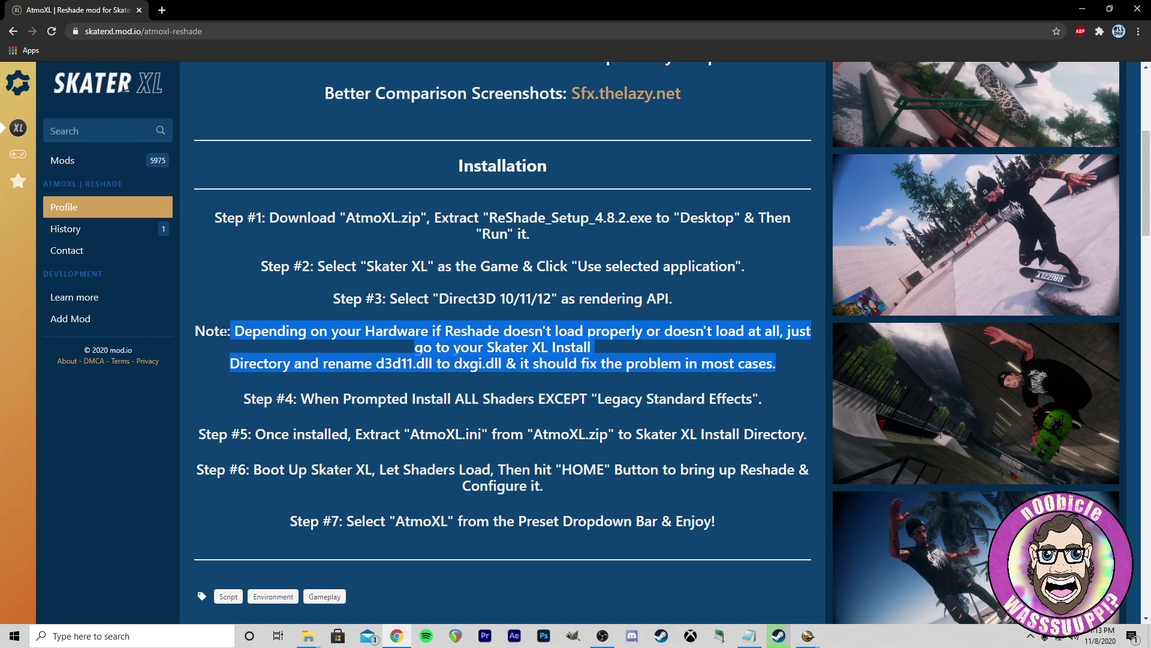
click(168, 335)
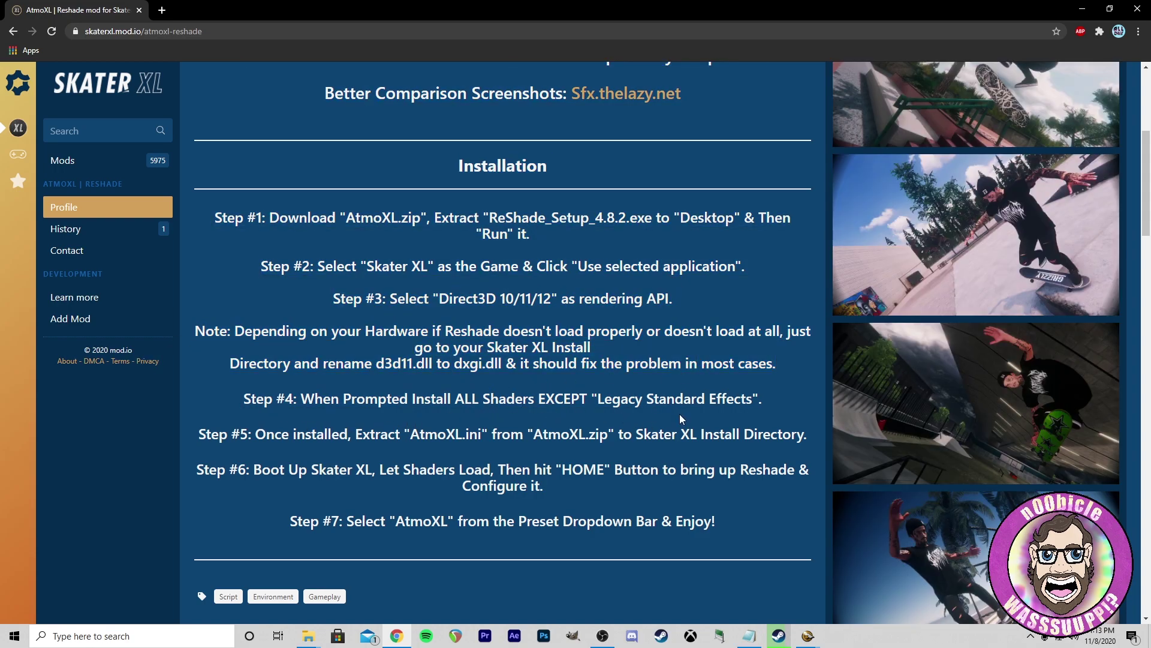
click(791, 636)
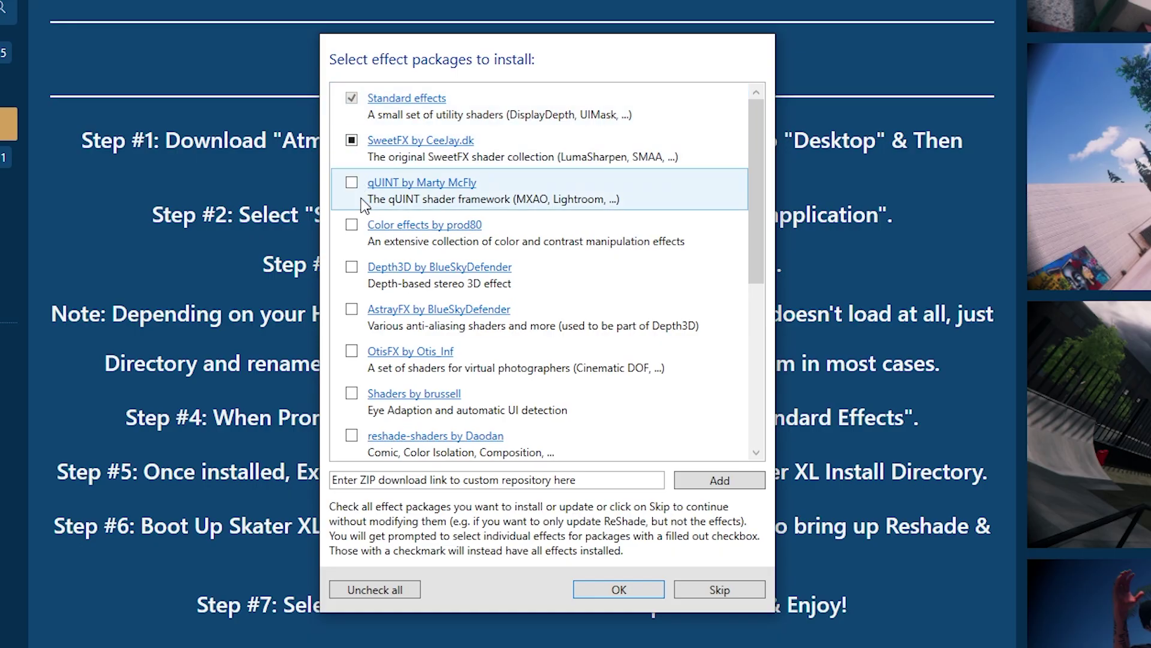
Step: Tick the qUINT, Color effects, AstrayFX and OtisFX shader packages for installation
click(351, 182)
click(351, 225)
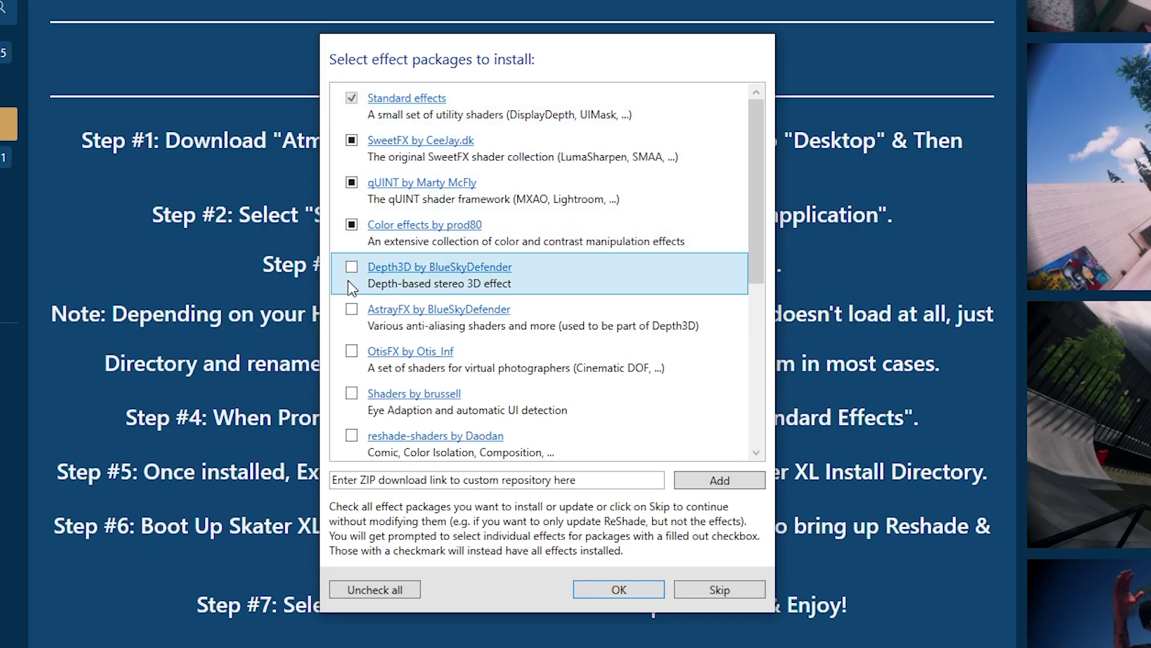
click(351, 308)
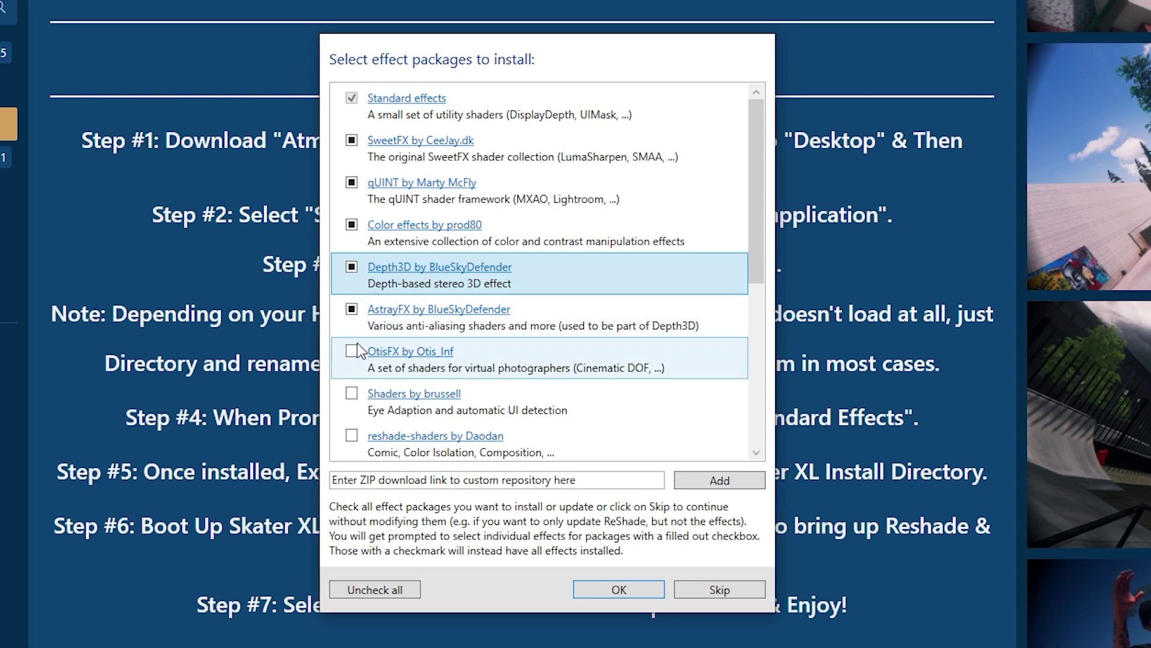
click(351, 351)
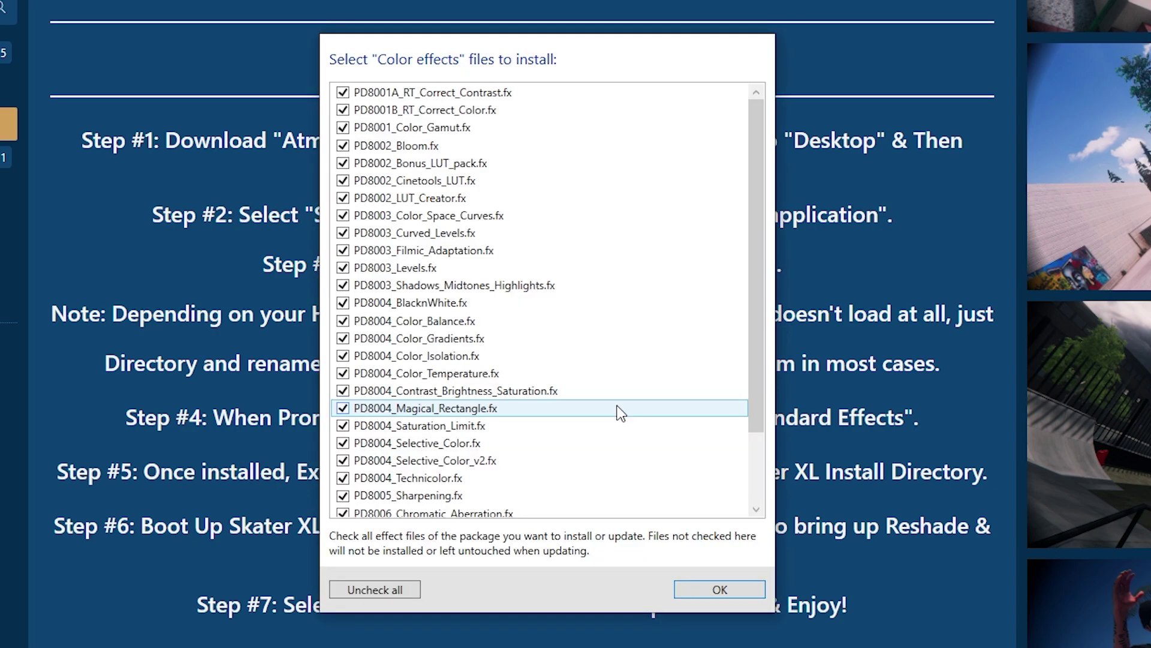
Step: Accept all files for Color effects, Depth3D, FXShaders, CorgiFX and reshade-shaders, then close setup
click(725, 585)
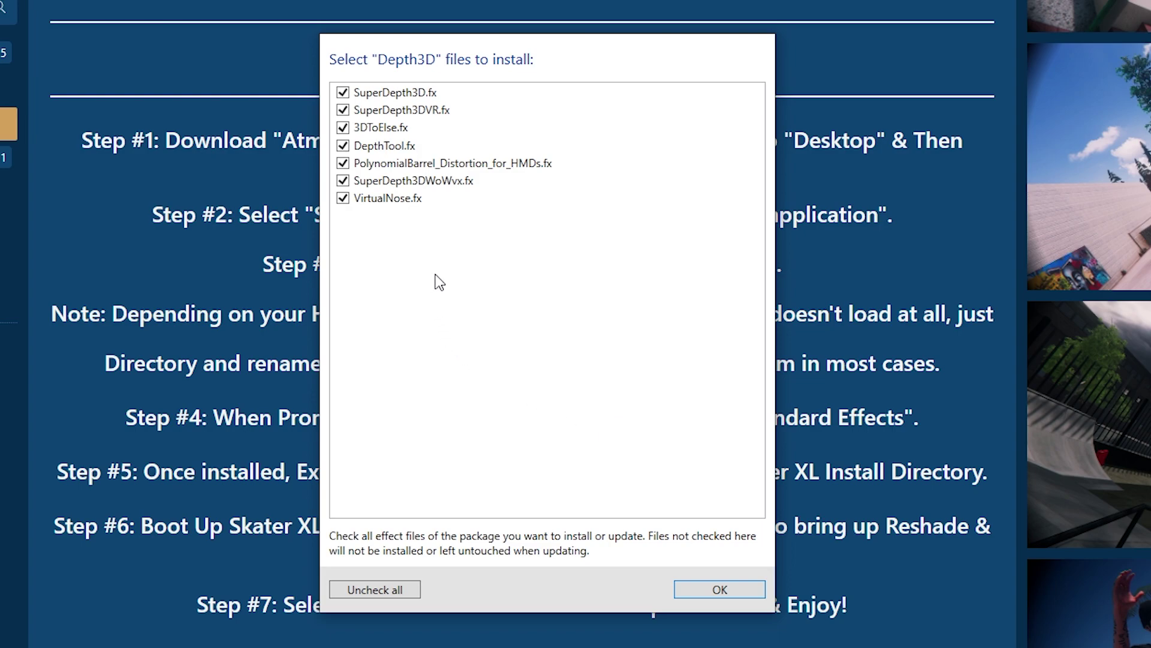
click(715, 585)
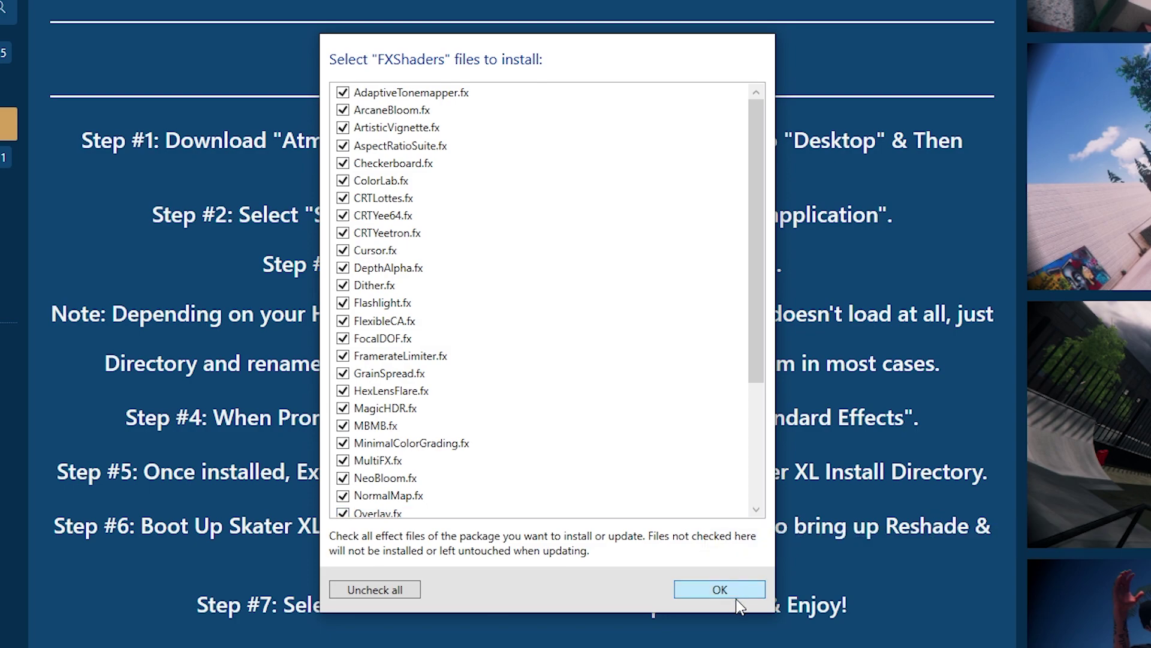
click(727, 587)
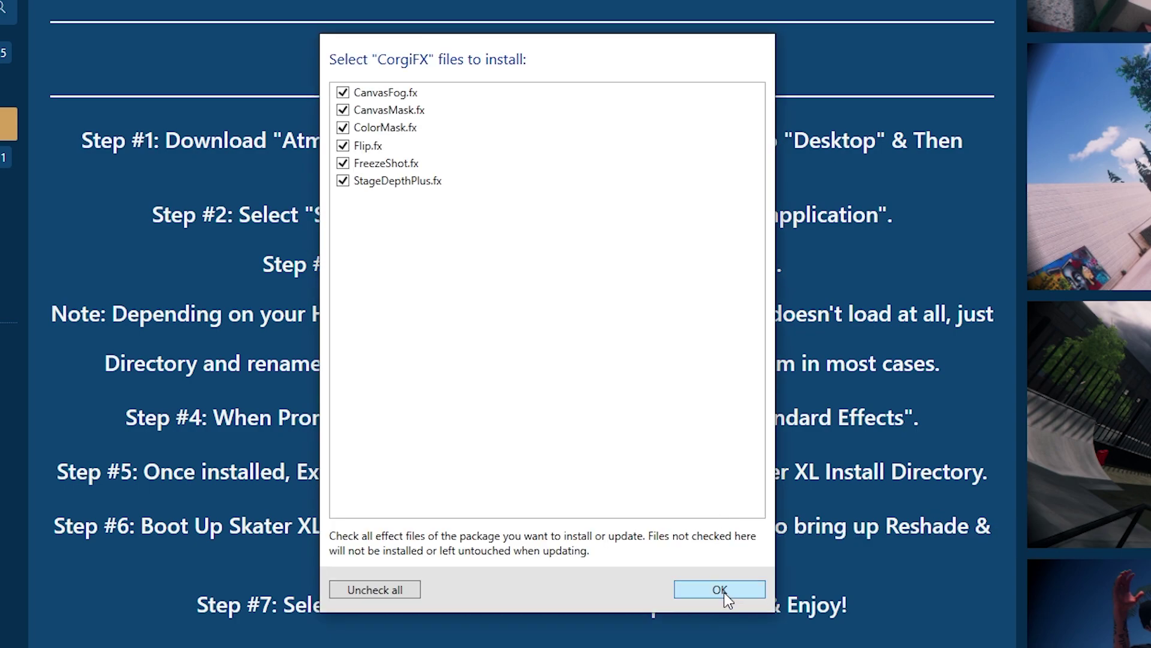
click(724, 591)
click(721, 581)
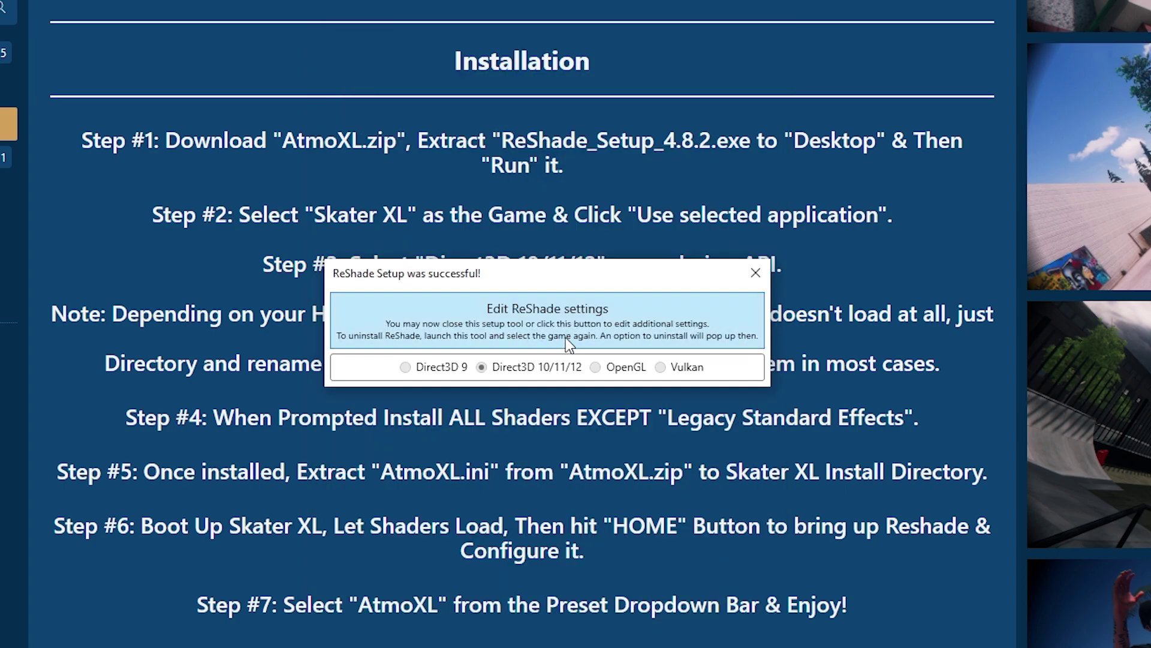
click(755, 274)
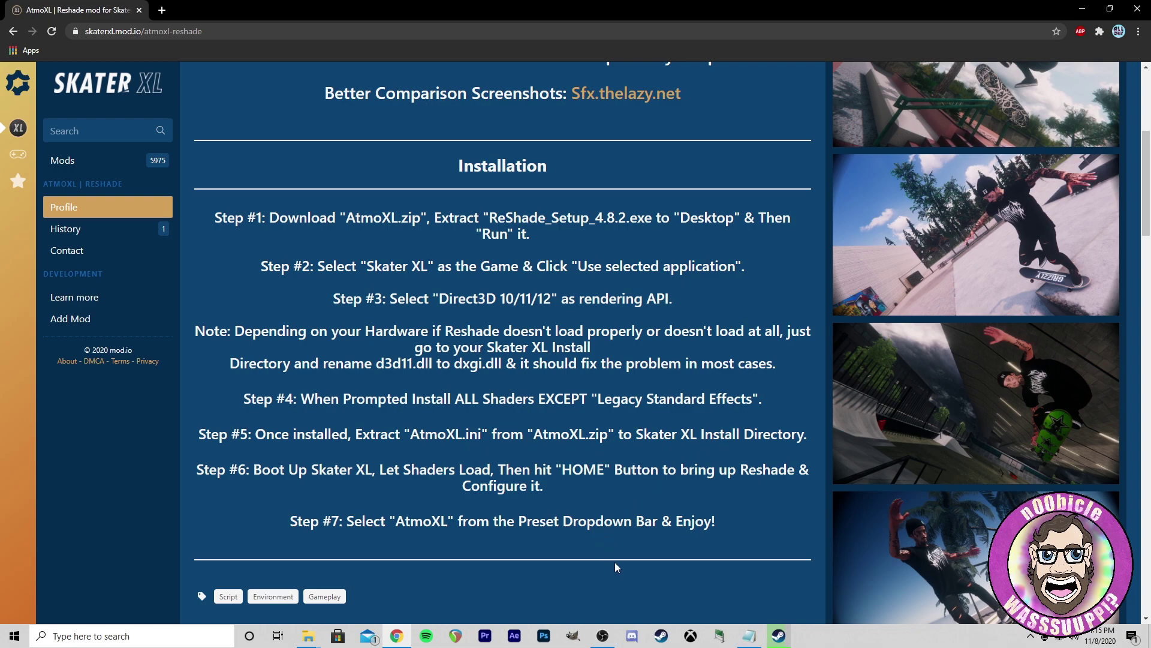
Step: Browse Skater XL's local files from its Steam library entry via Manage
click(783, 639)
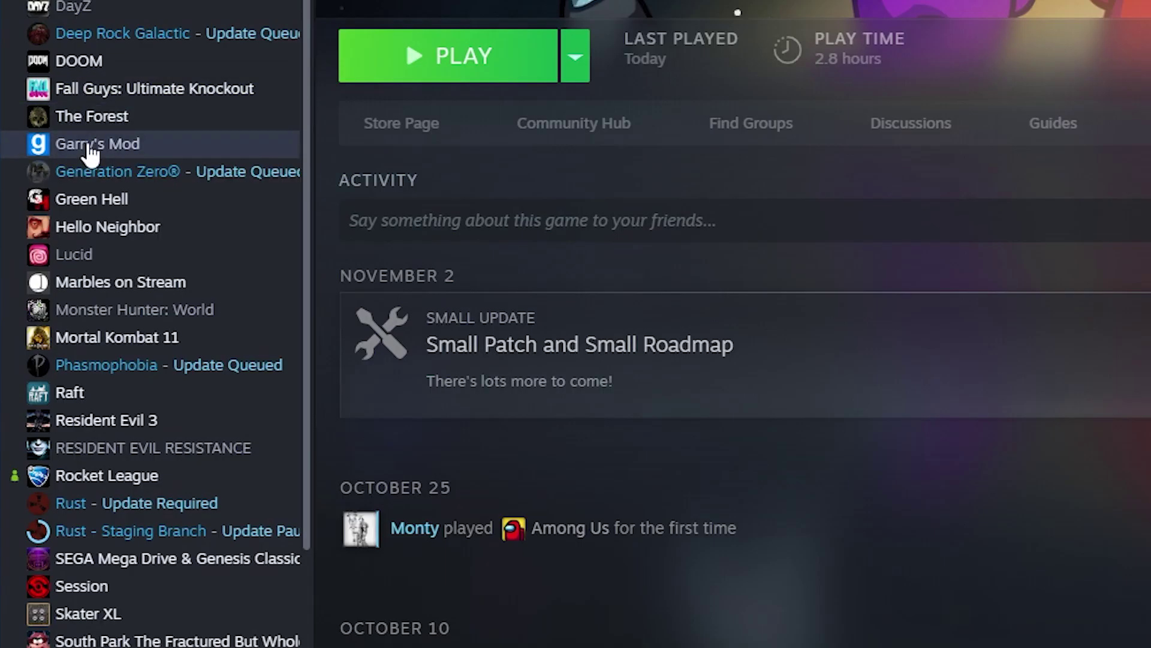
scroll(78, 252, down, 2)
scroll(48, 288, down, 1)
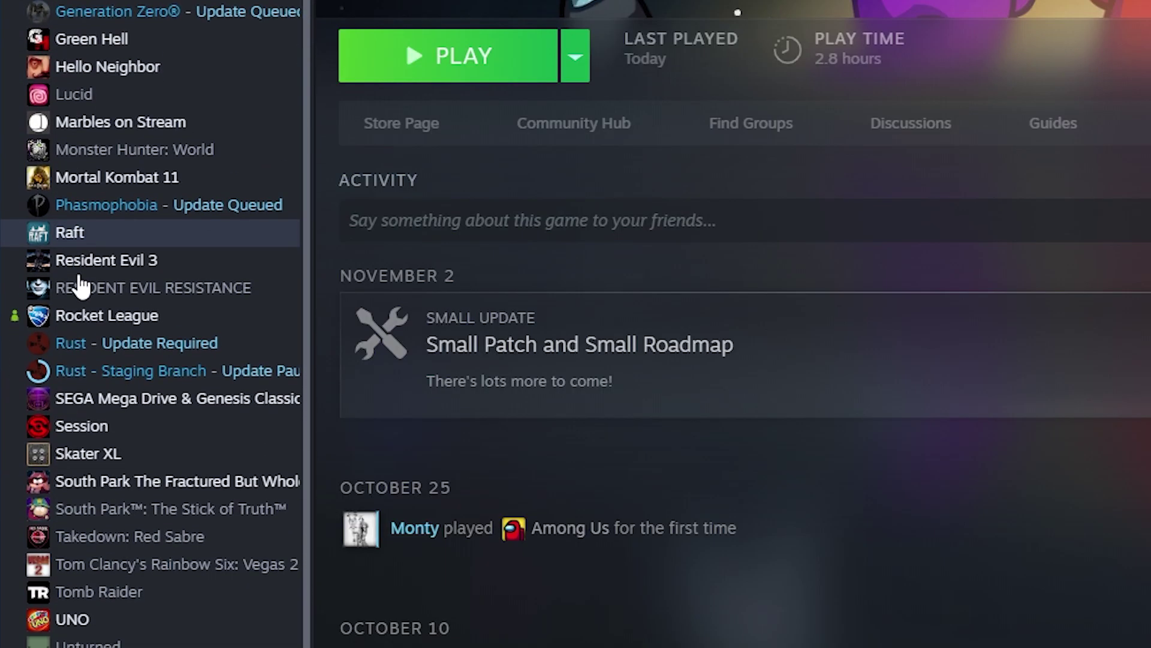
right_click(98, 452)
mouse_move(128, 578)
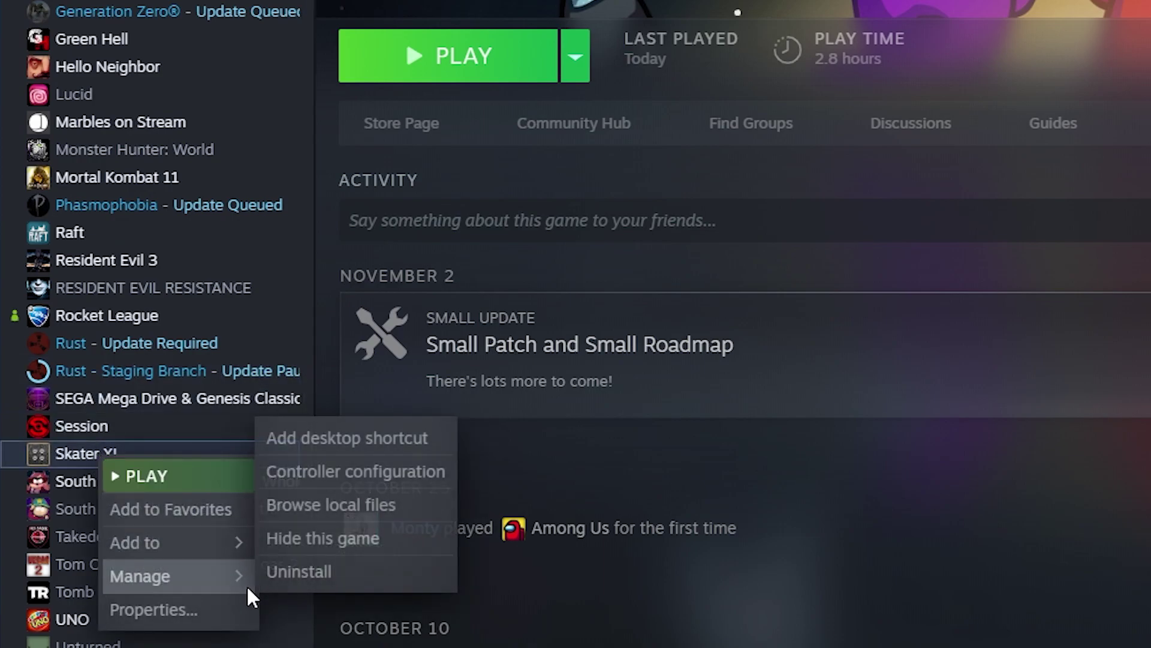
click(345, 504)
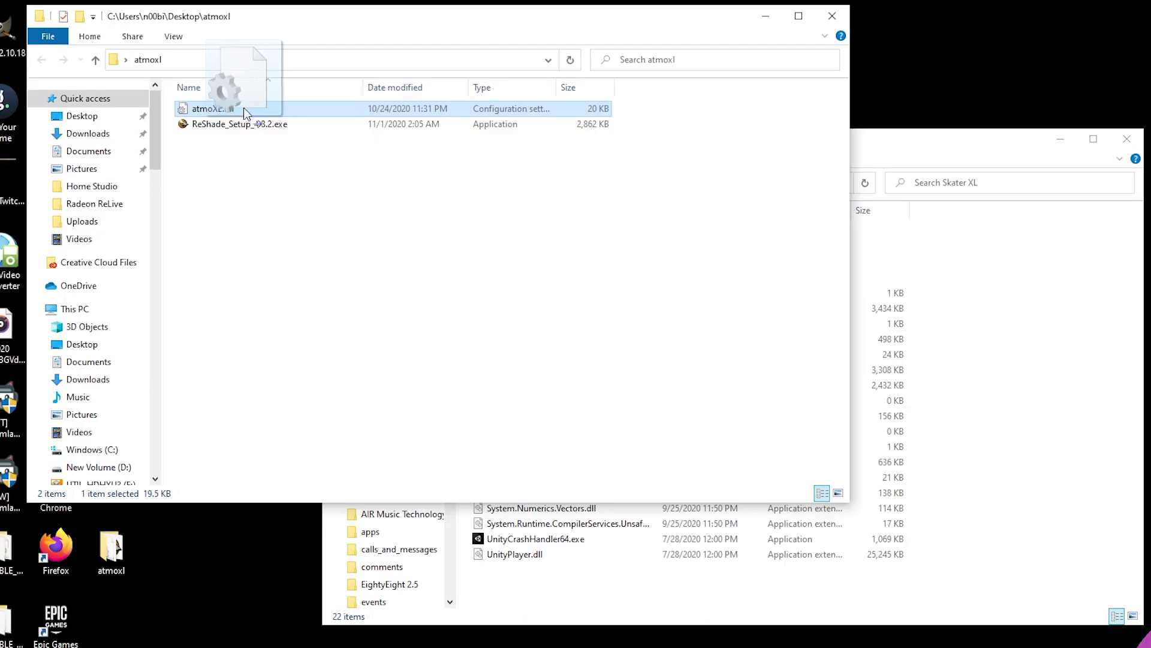
Step: Drag atmoXL.ini from the Desktop atmoxl folder into the Skater XL game folder
drag(244, 107, 682, 571)
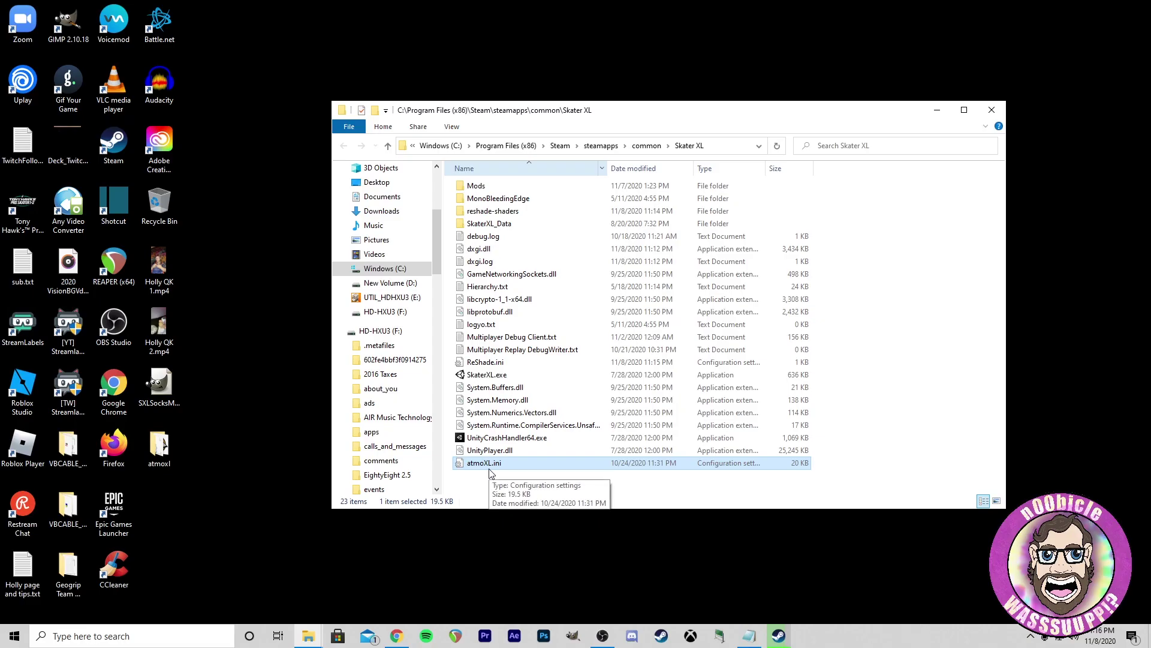
Step: Return to the AtmoXL mod page in Chrome and scroll to the installation steps
click(396, 640)
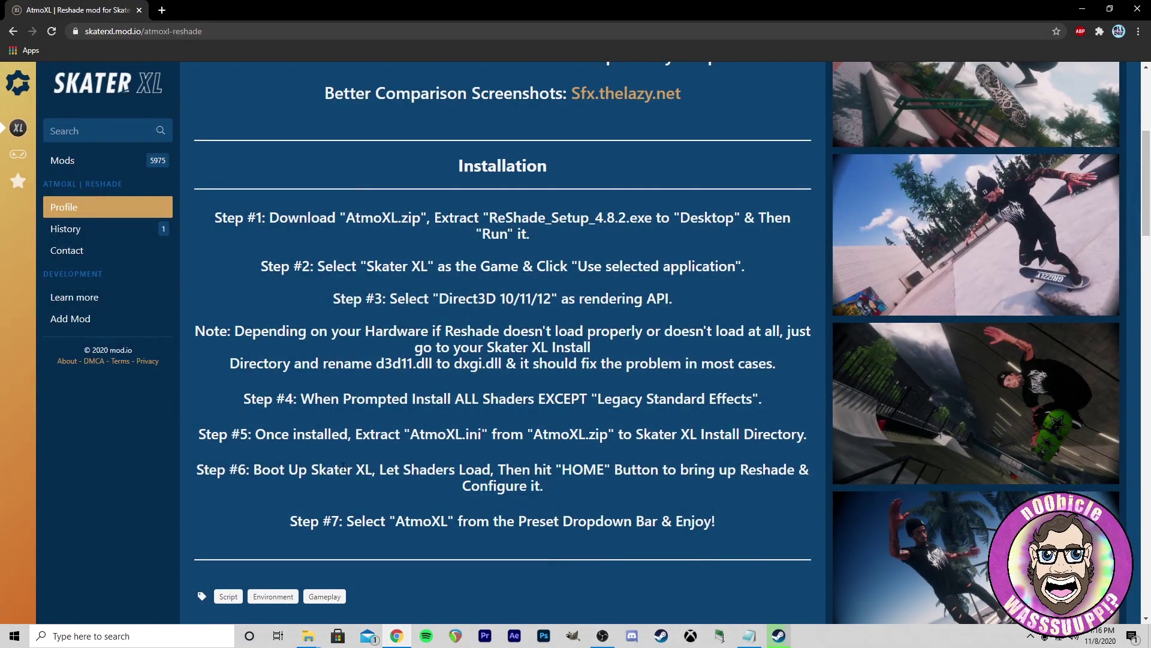
scroll(348, 450, down, 1)
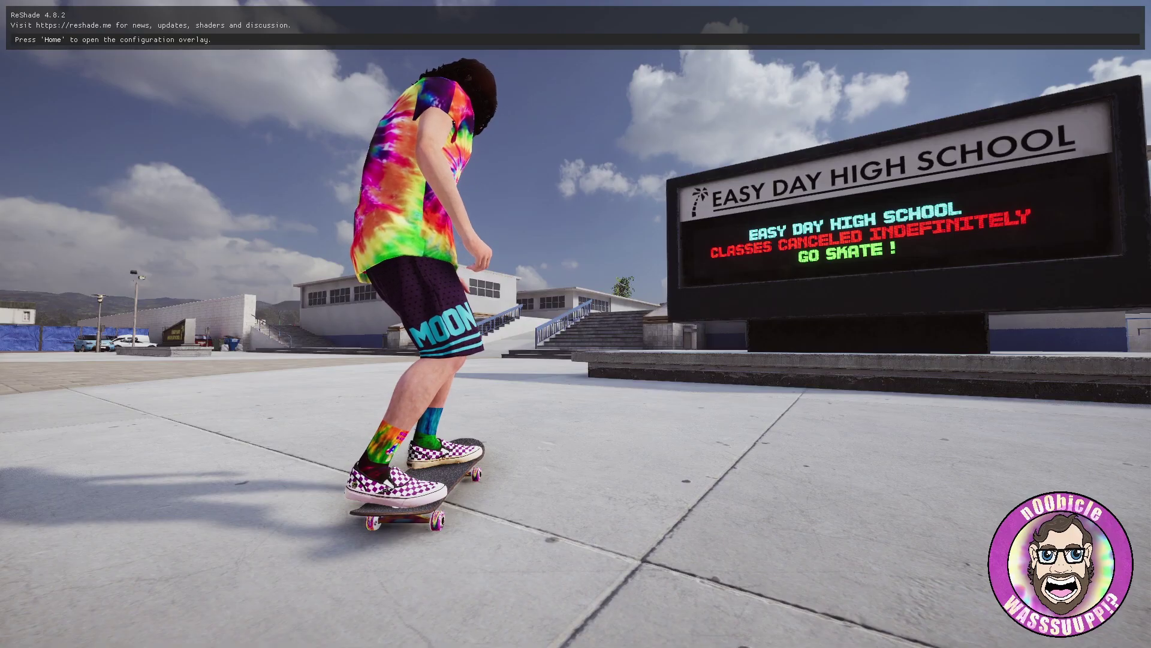
Step: In the in-game ReShade overlay, load atmoXL.ini from the file browser as the active preset
key(Home)
click(105, 77)
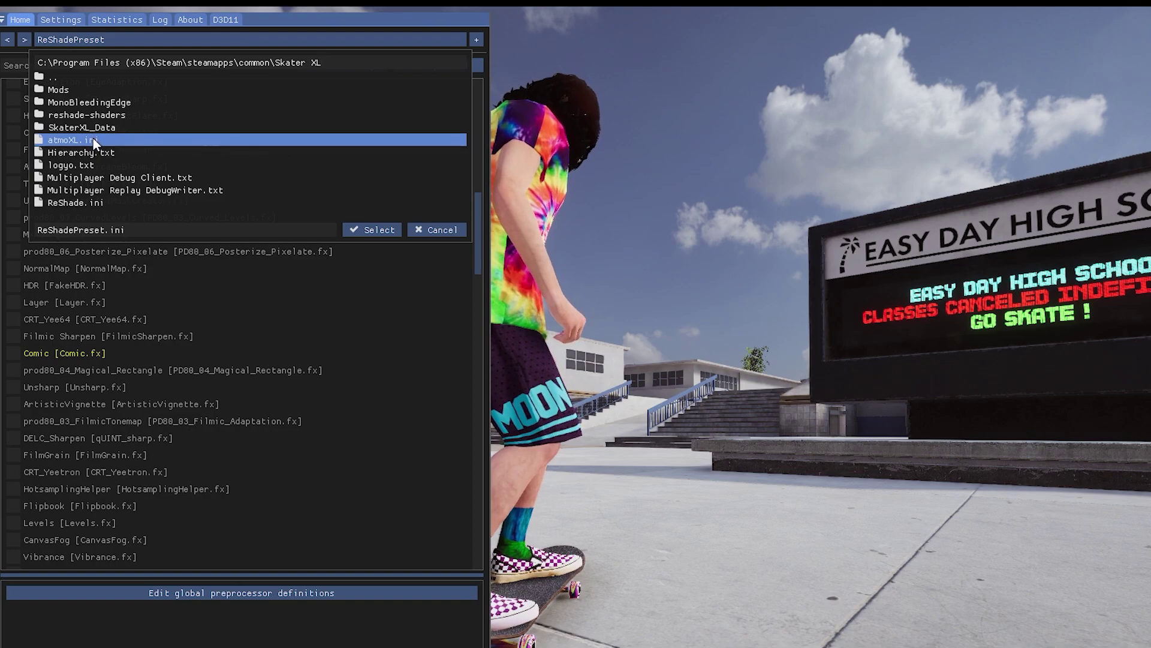
click(93, 140)
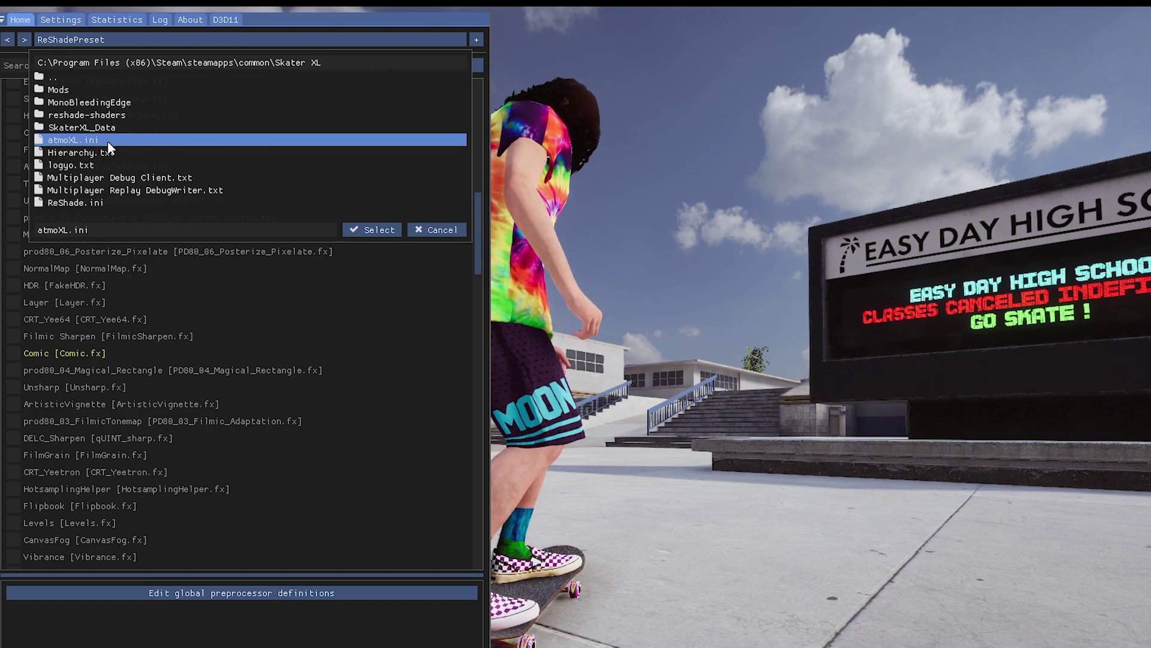
click(383, 229)
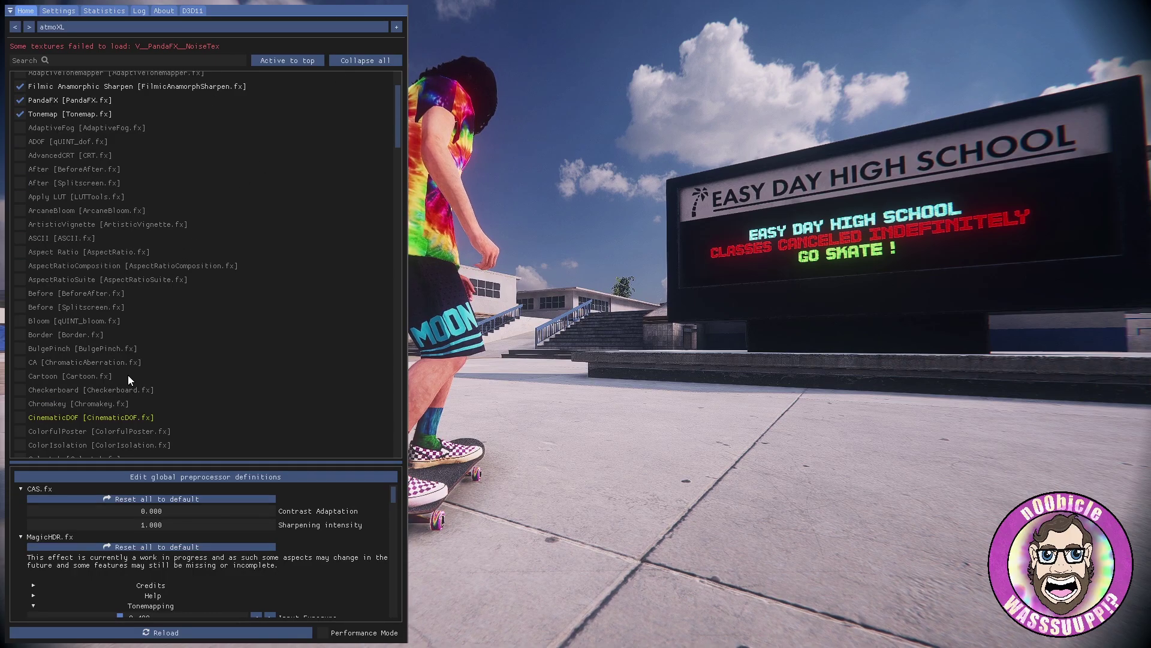
Step: Uncheck MagicHDR at the top of the effect list and hide the overlay with Home
scroll(161, 494, down, 1)
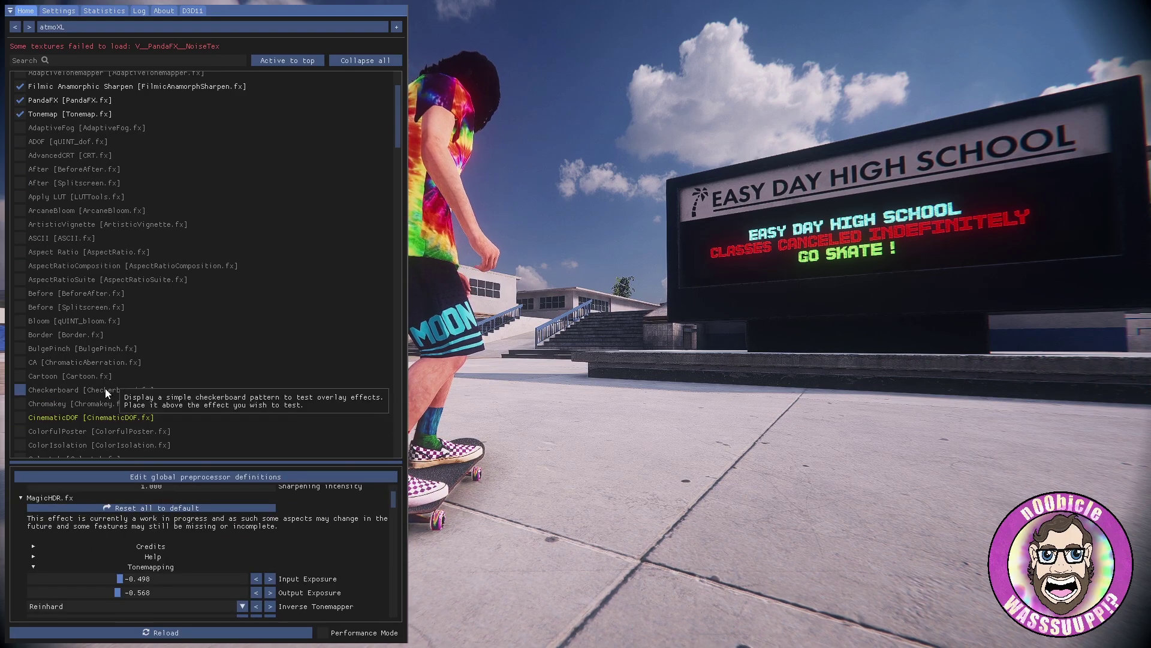
scroll(102, 384, down, 5)
scroll(100, 381, up, 7)
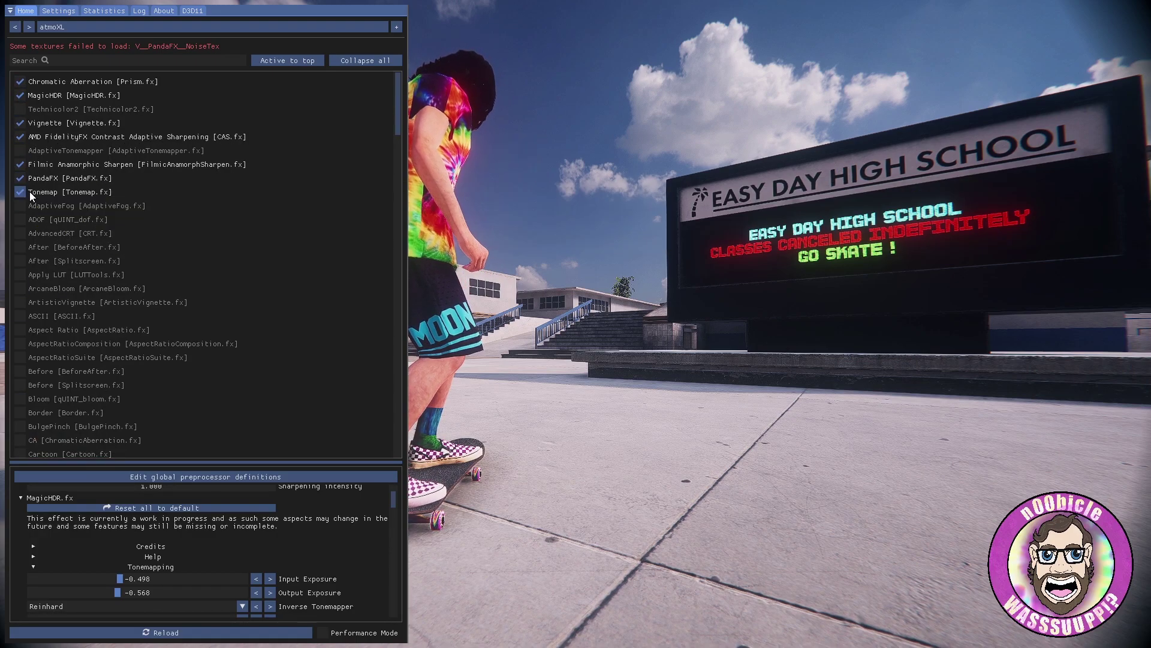
click(66, 95)
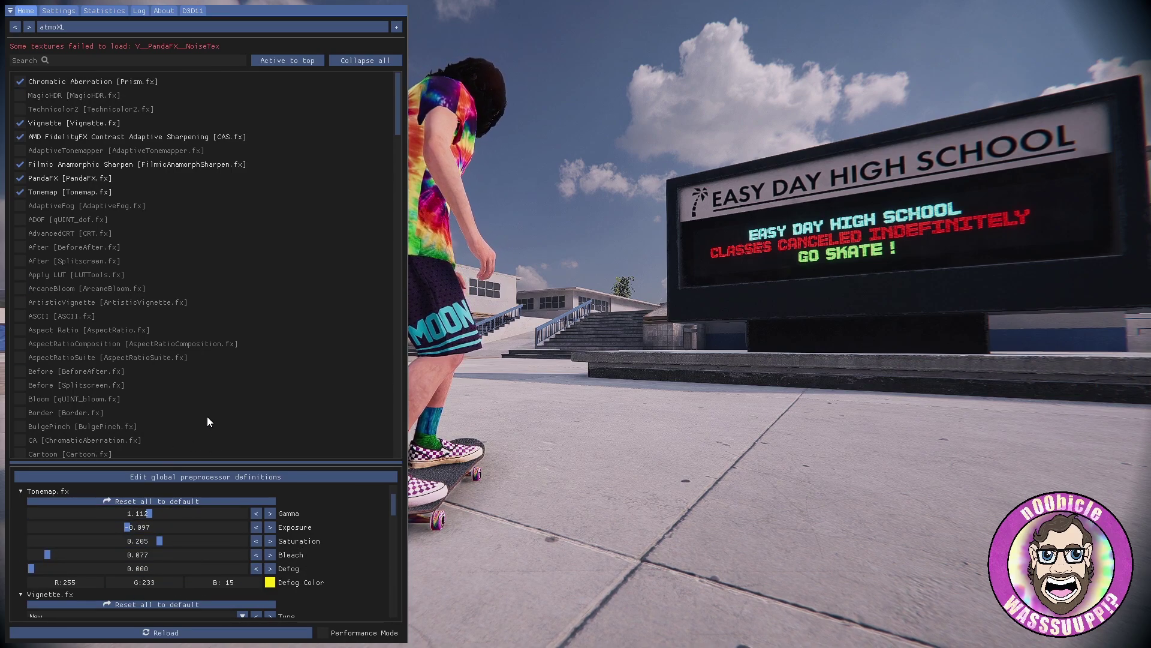
key(Home)
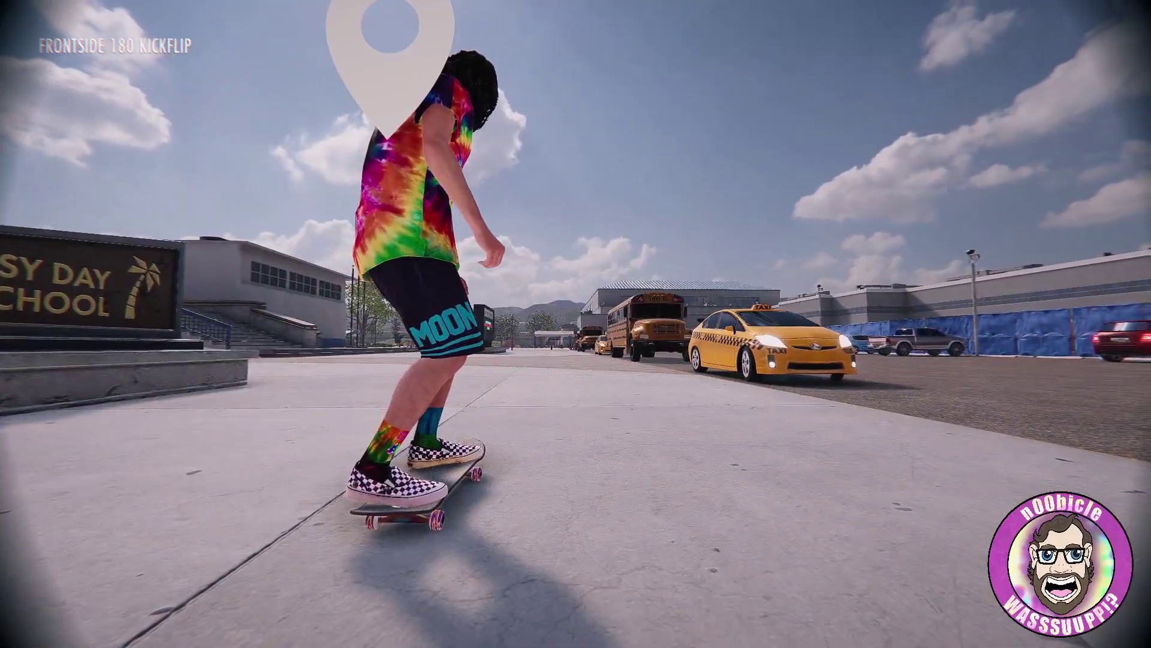
key(Home)
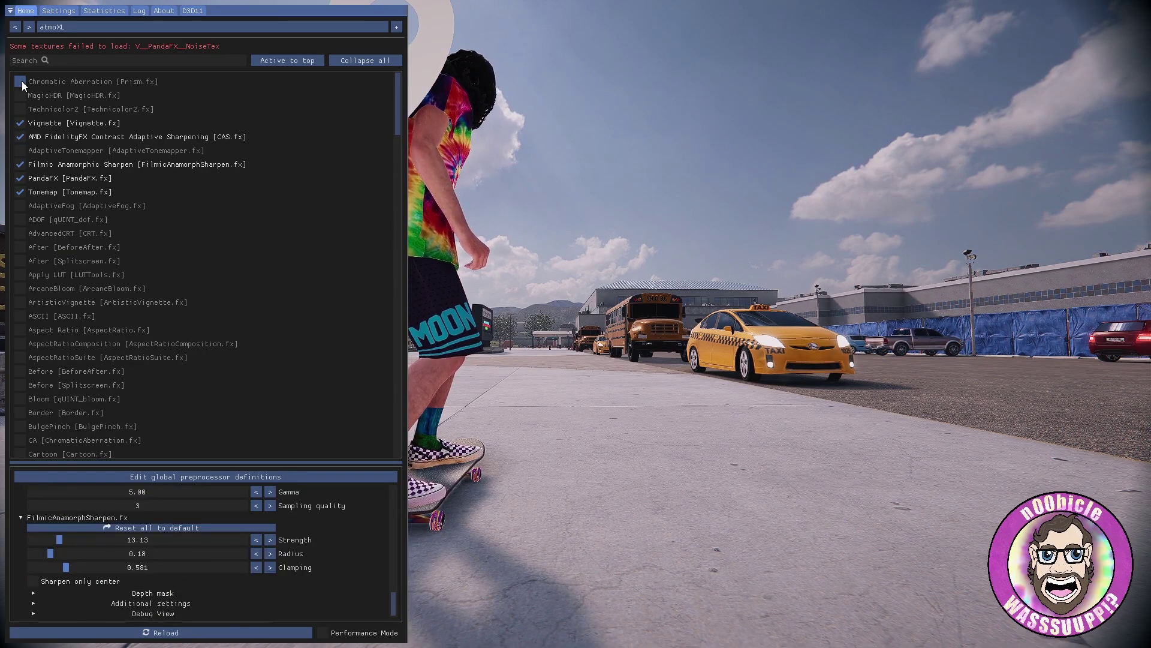
key(Home)
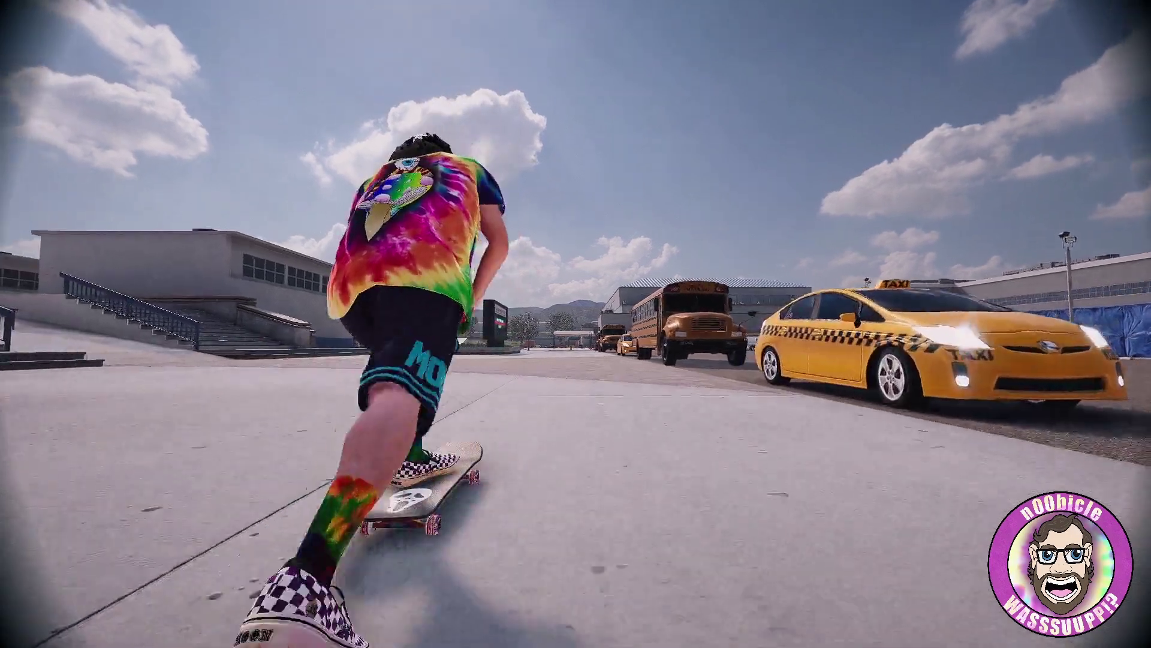